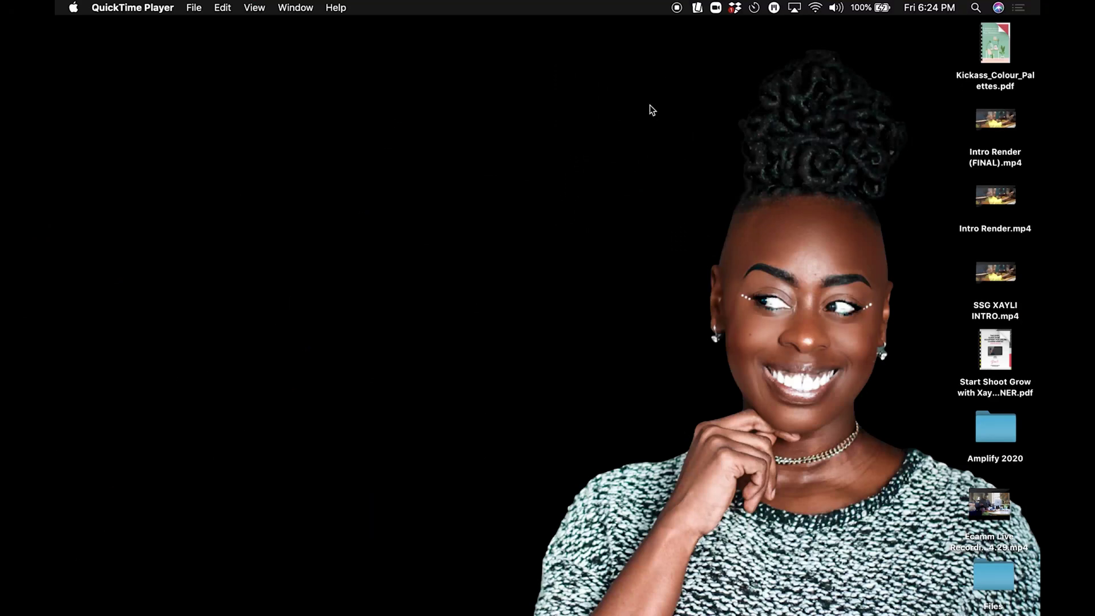
- Open Reflector's quick connect window to check for connected devices
left_click(697, 8)
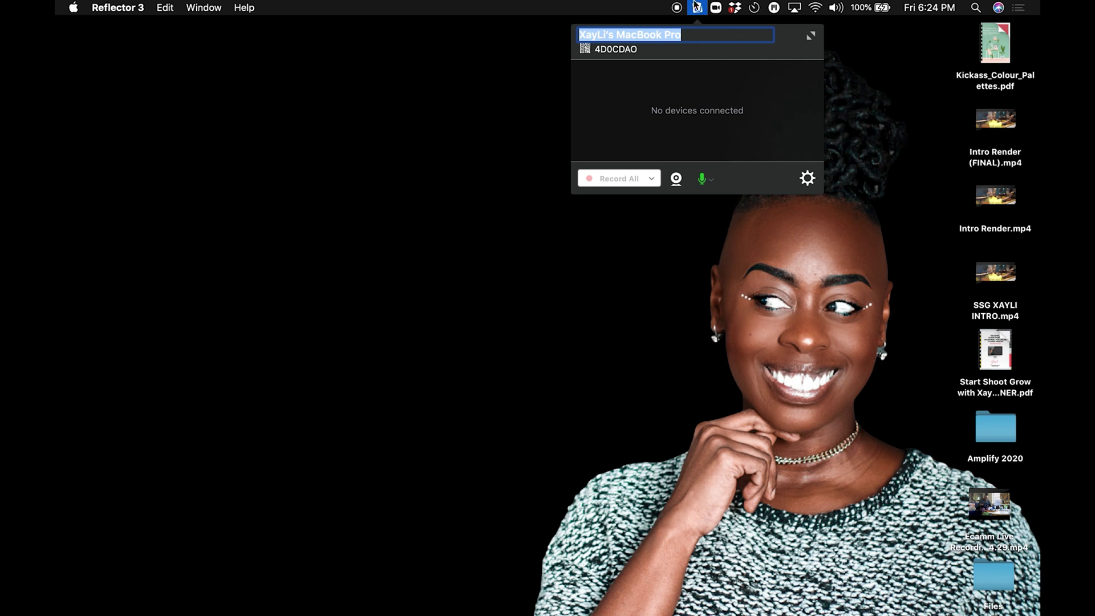
left_click(698, 8)
left_click(698, 8)
left_click(697, 8)
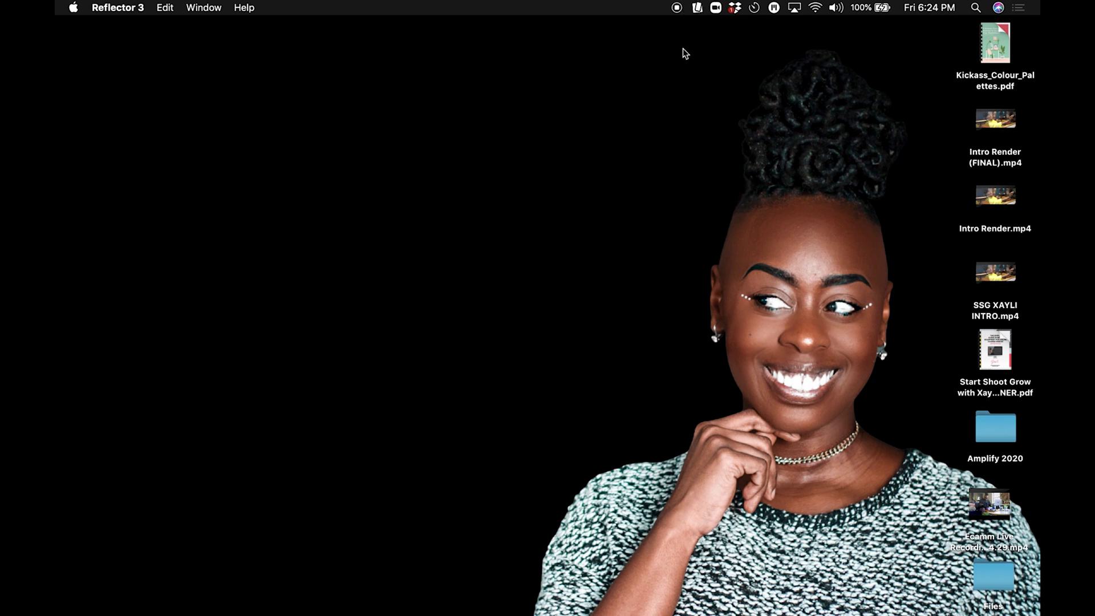
left_click(697, 11)
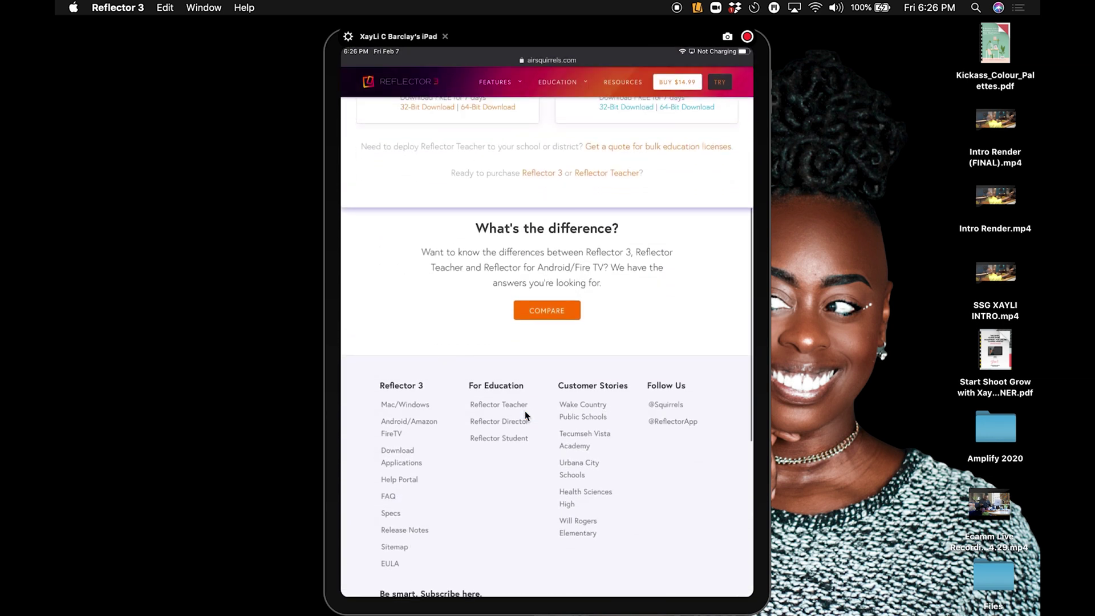
- Turn on fullscreen for the mirrored iPad and switch it back to the windowed view
left_click(348, 37)
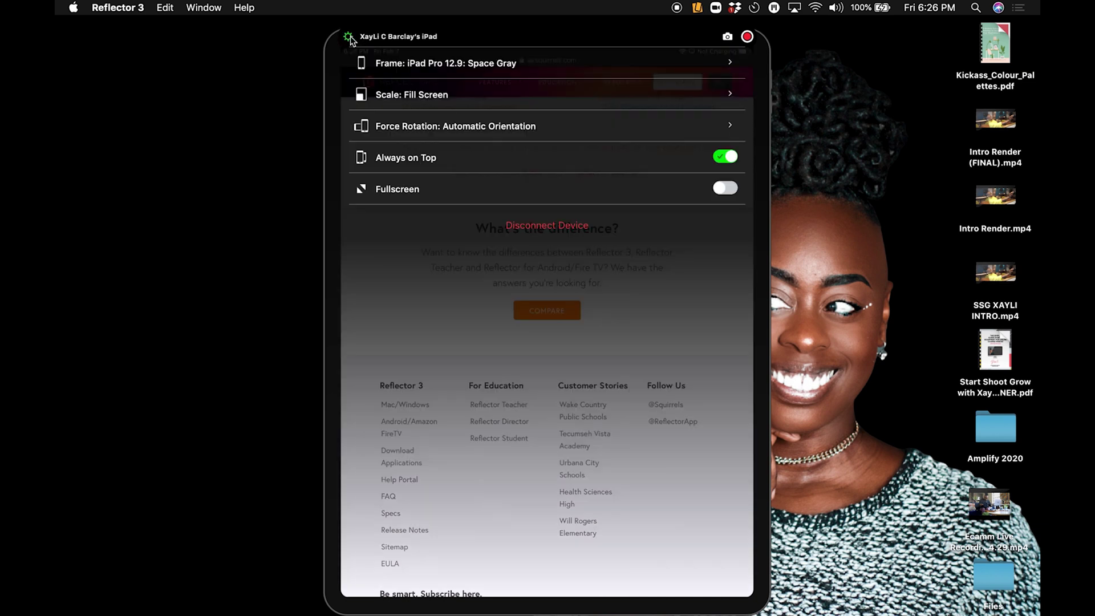
left_click(726, 189)
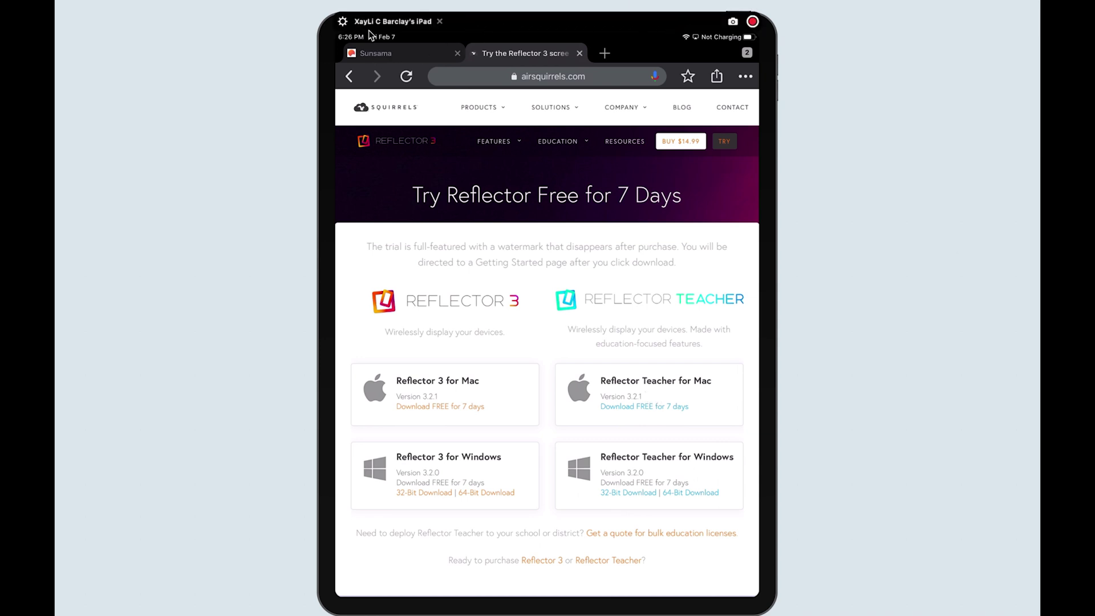
left_click(343, 21)
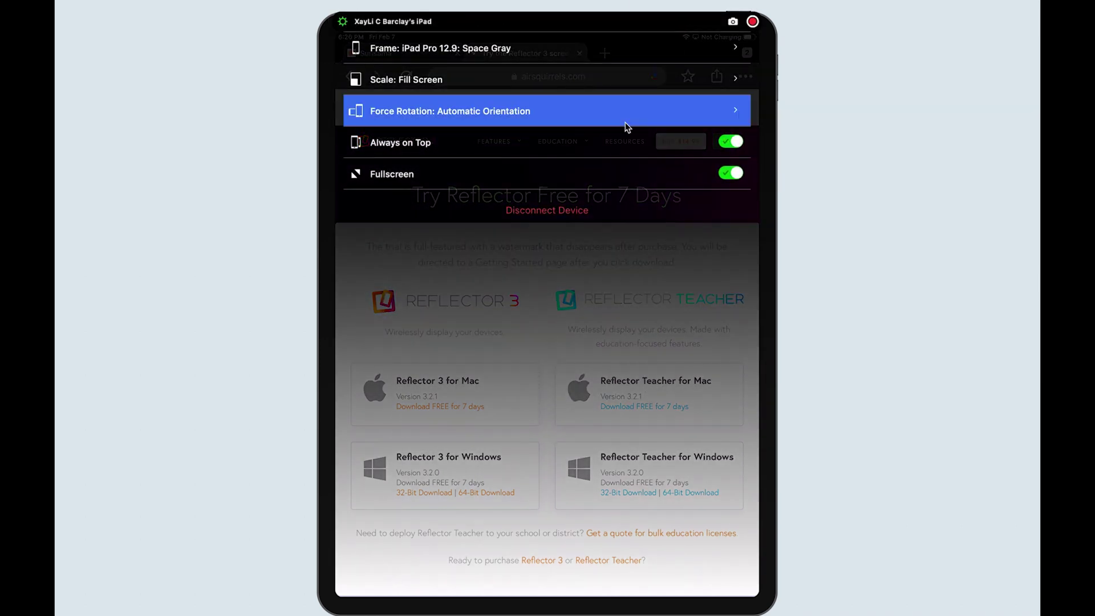
left_click(731, 175)
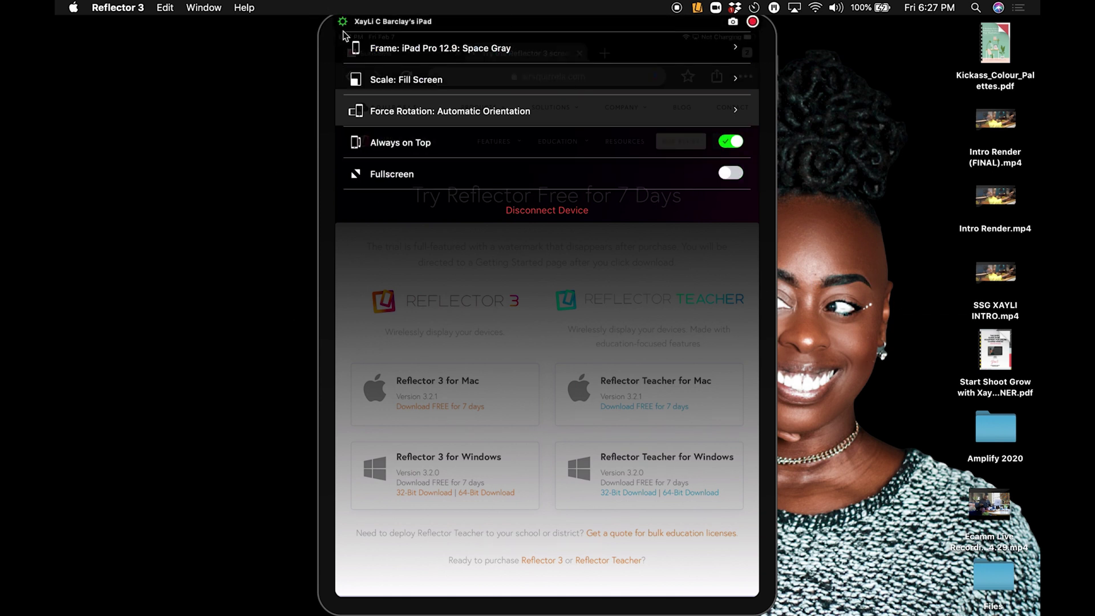
left_click(343, 24)
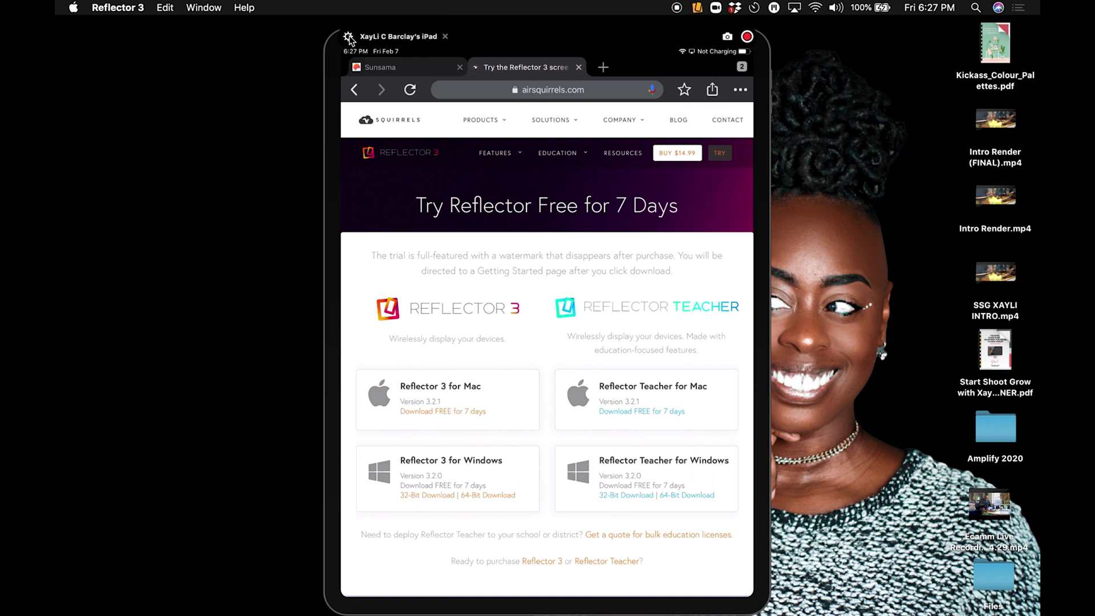
- Open Reflector's preferences and show the Connection settings
left_click(697, 8)
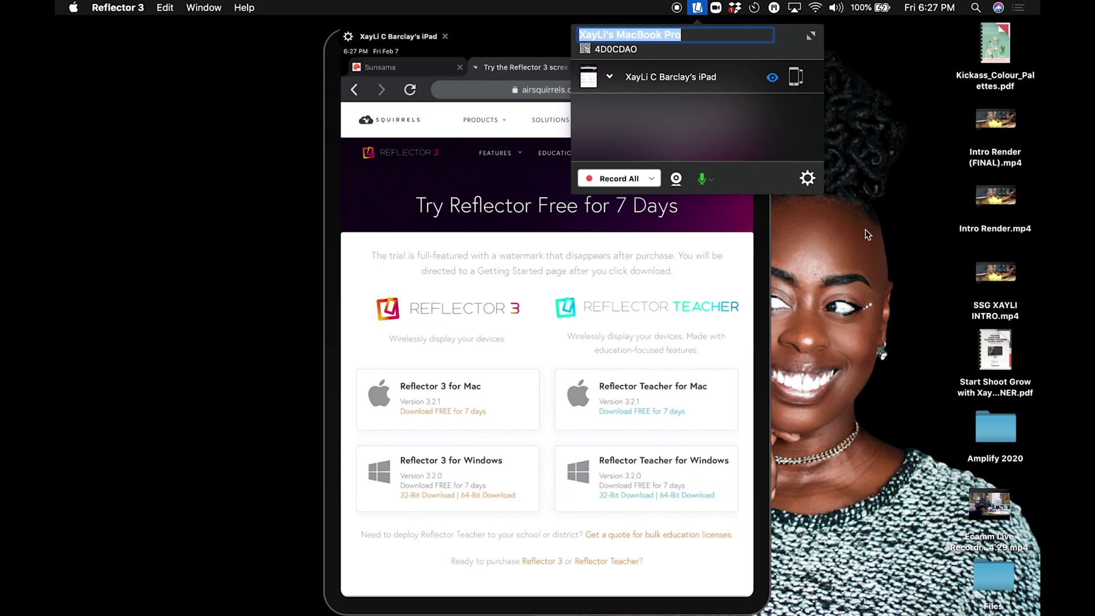
left_click(805, 178)
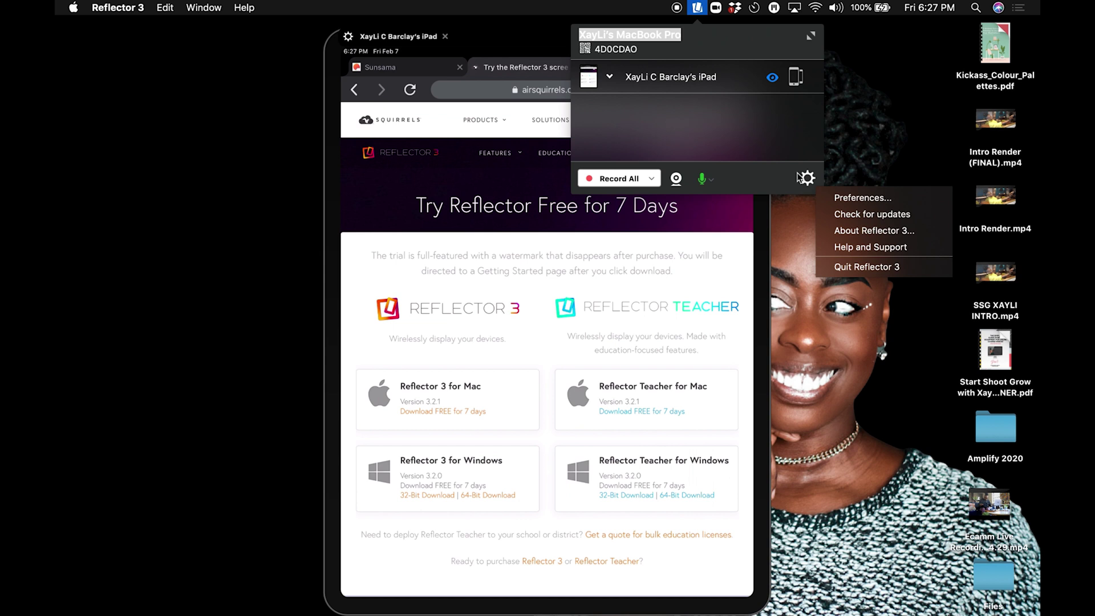
left_click(854, 197)
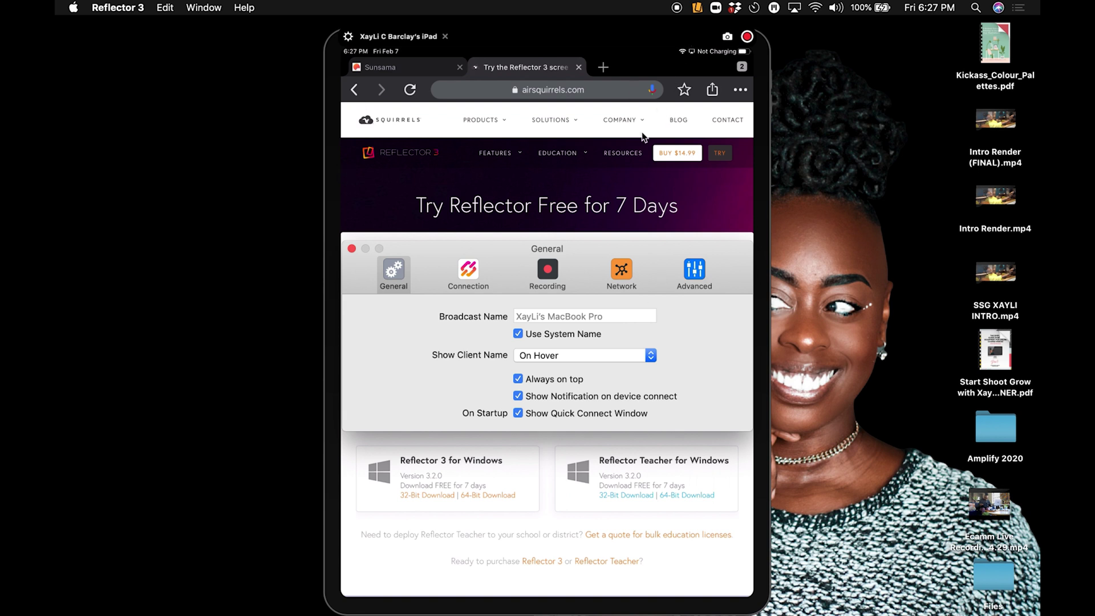
left_click(697, 8)
left_click(808, 179)
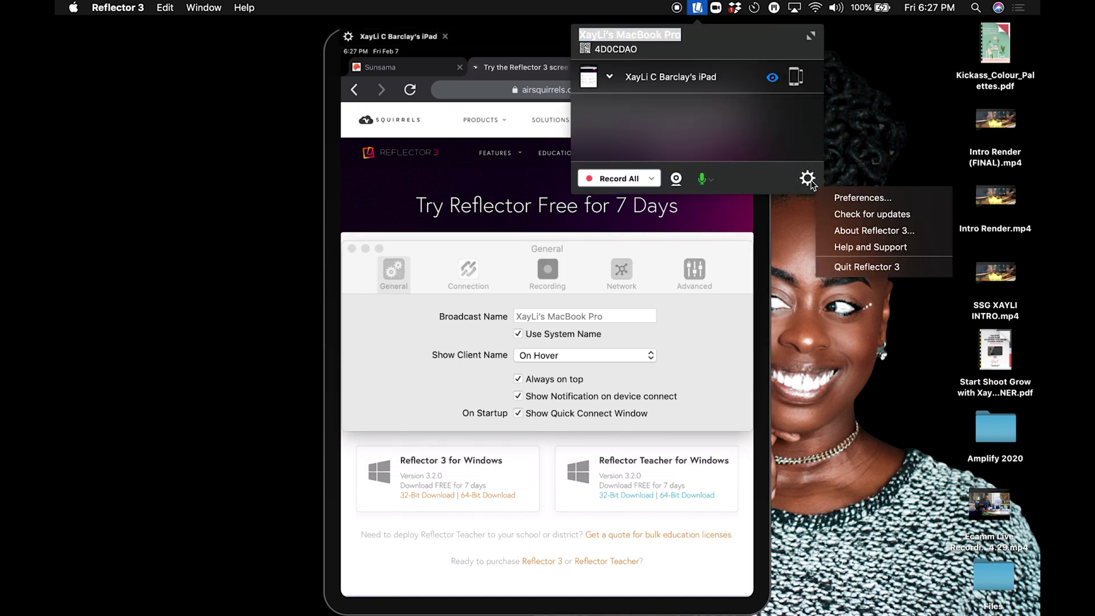
left_click(847, 199)
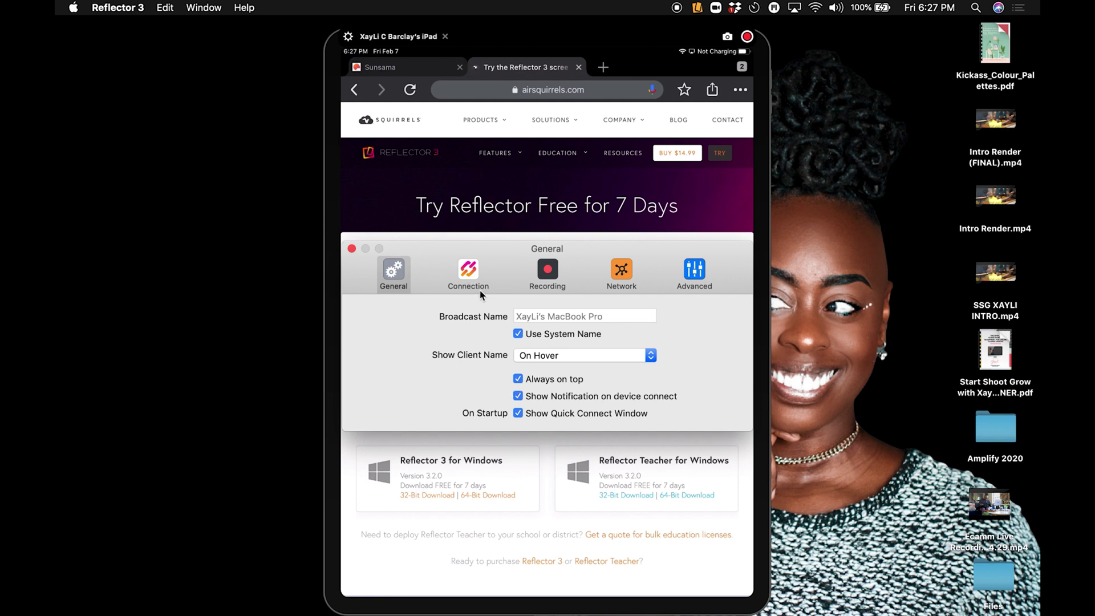
left_click(469, 276)
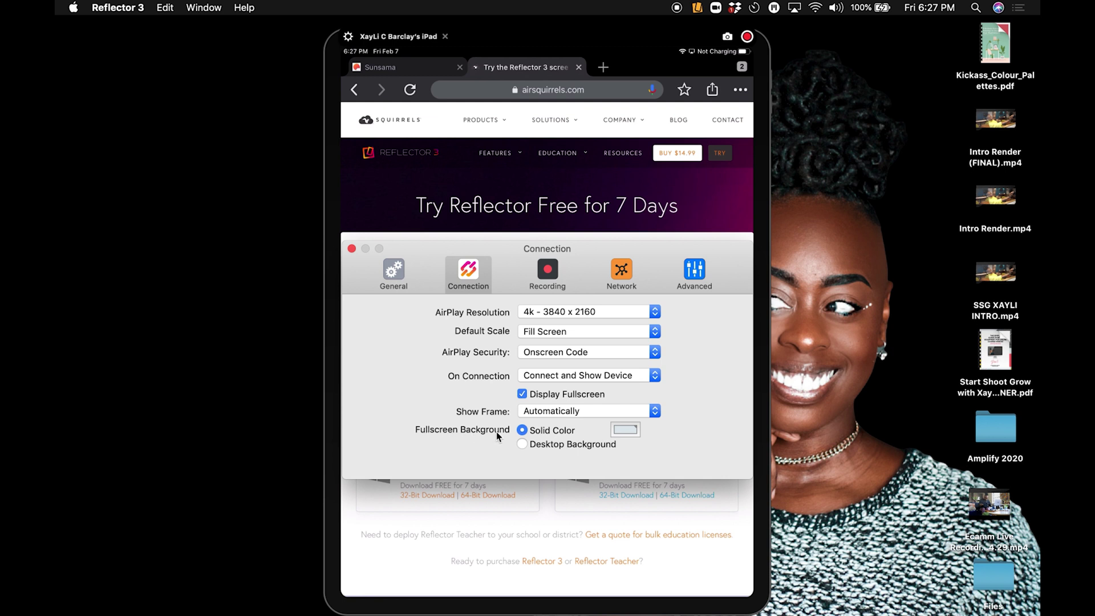
- Try the saved blue-gray and red swatches for the solid fullscreen background, and finish with the pale gray-blue one
left_click(624, 430)
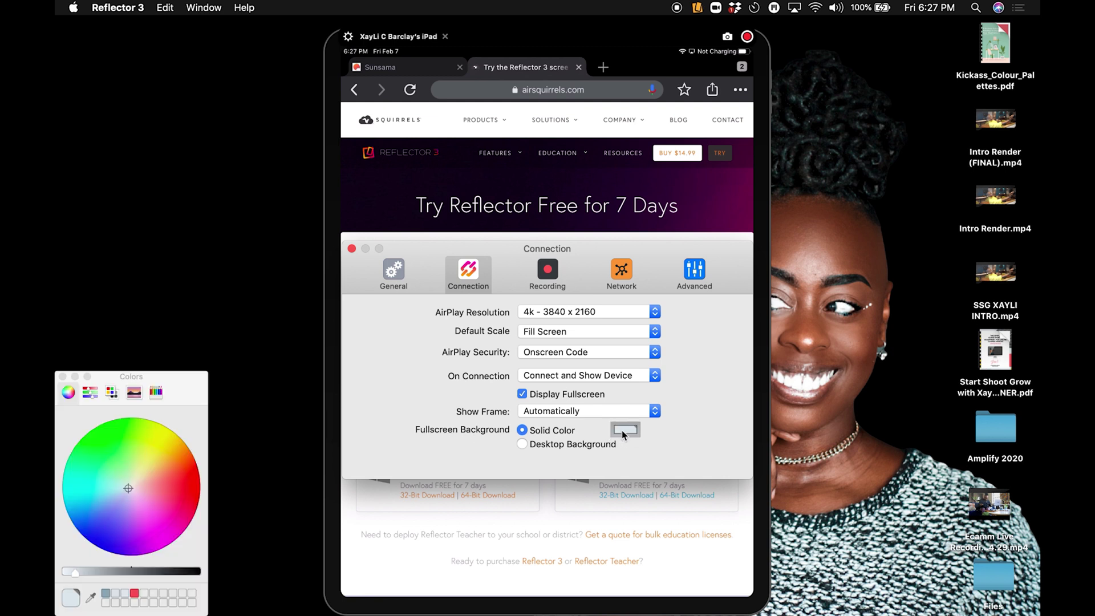
left_click(106, 593)
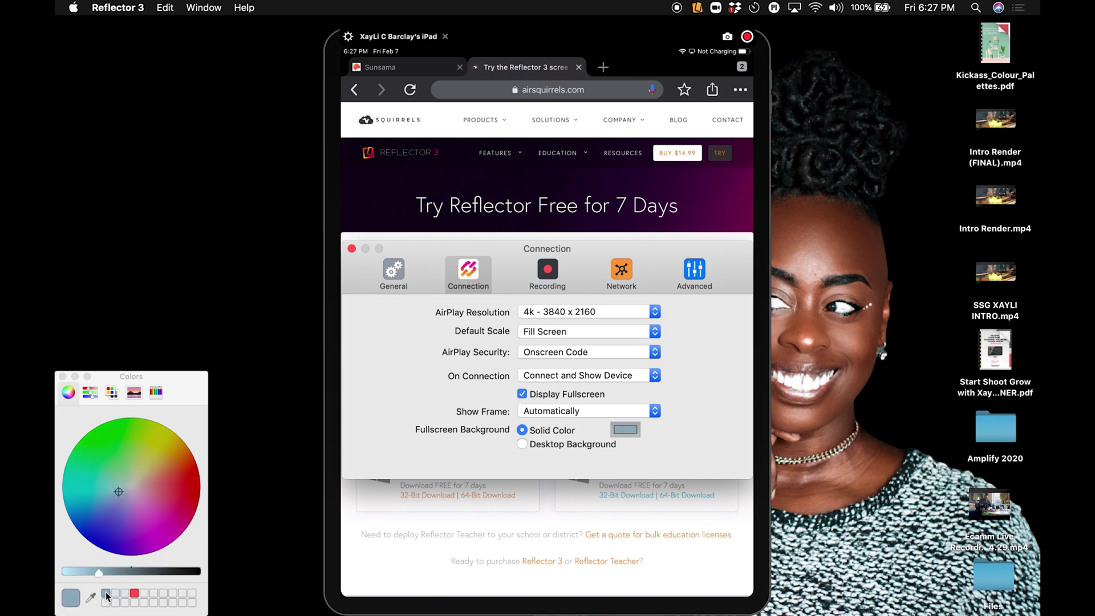
left_click(135, 594)
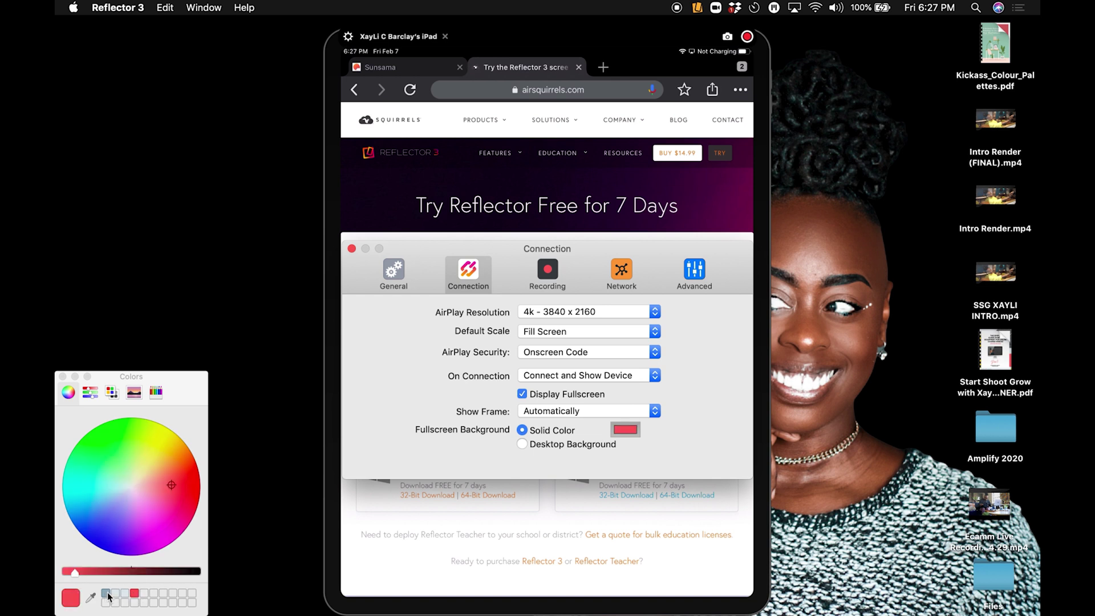
left_click(115, 594)
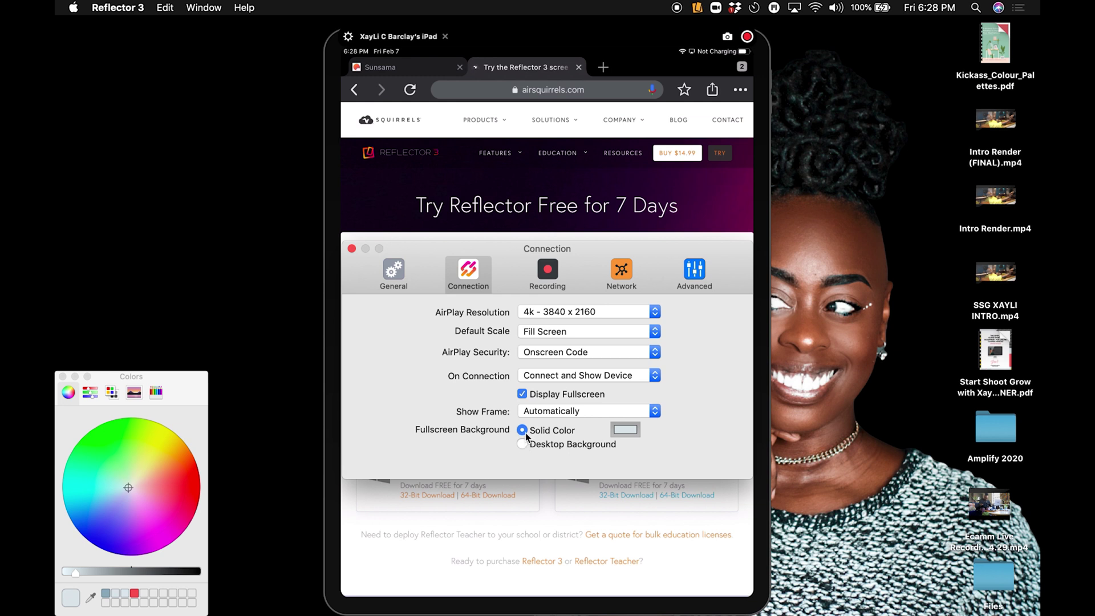
- Compare the Recording and Connection preferences, including their background colors, and return to the General preferences
left_click(540, 282)
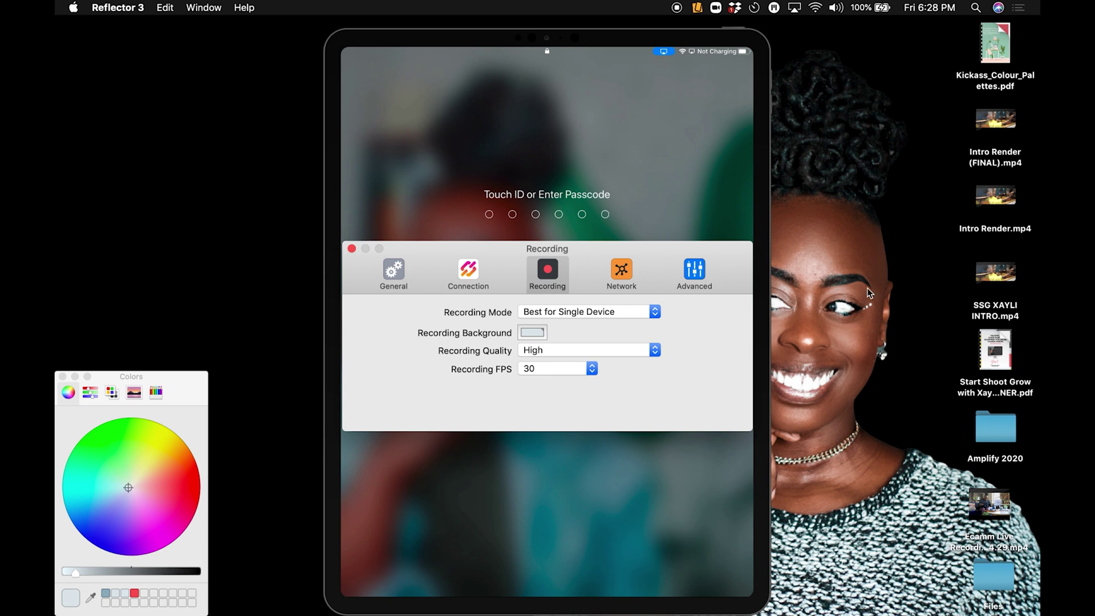
left_click(480, 284)
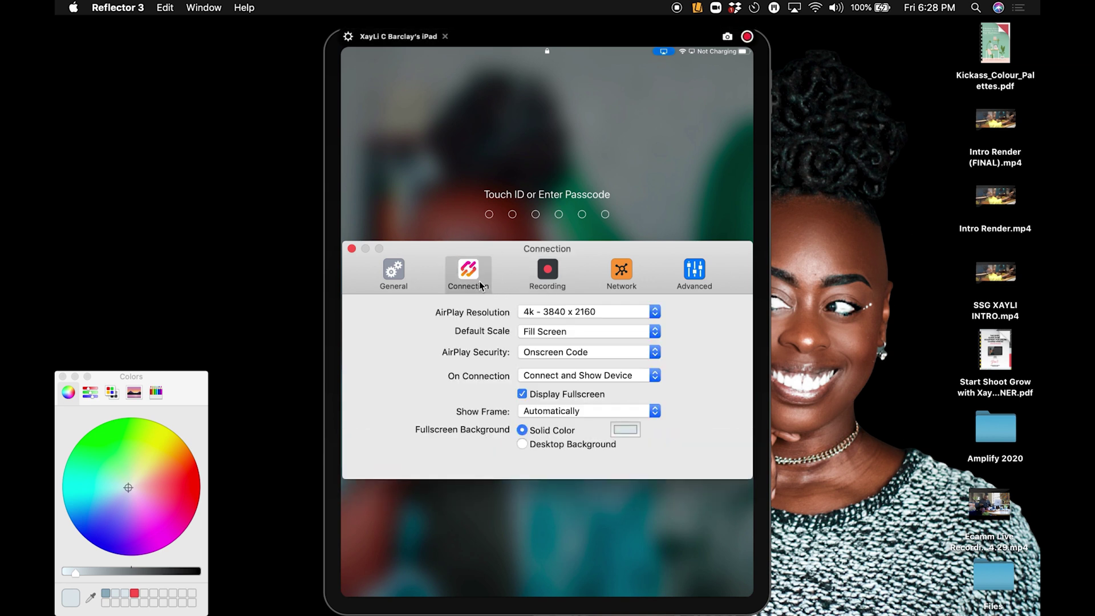
left_click(549, 286)
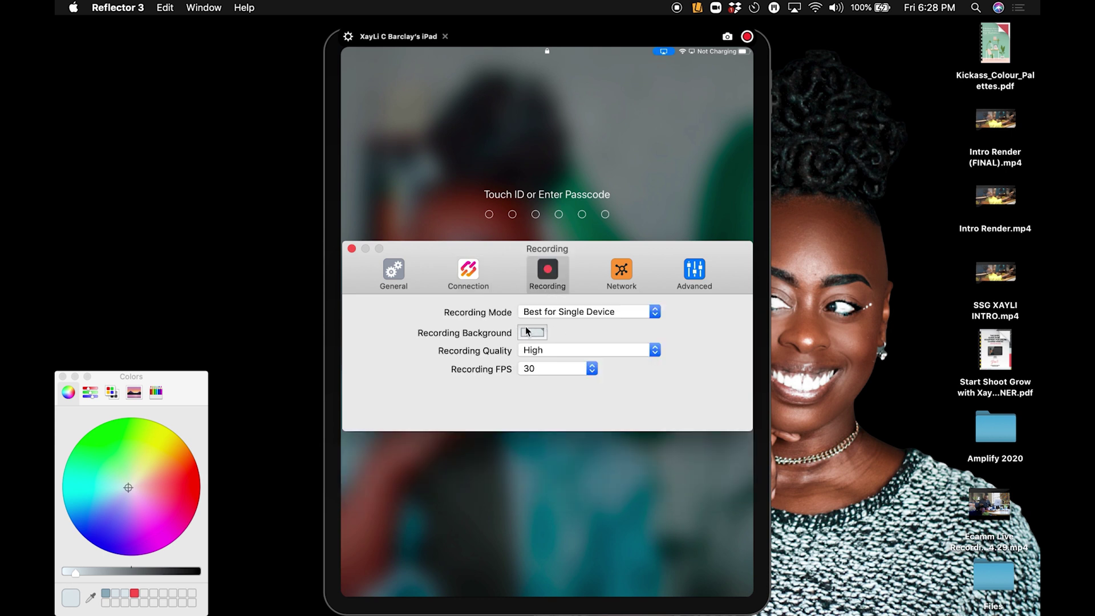
left_click(480, 288)
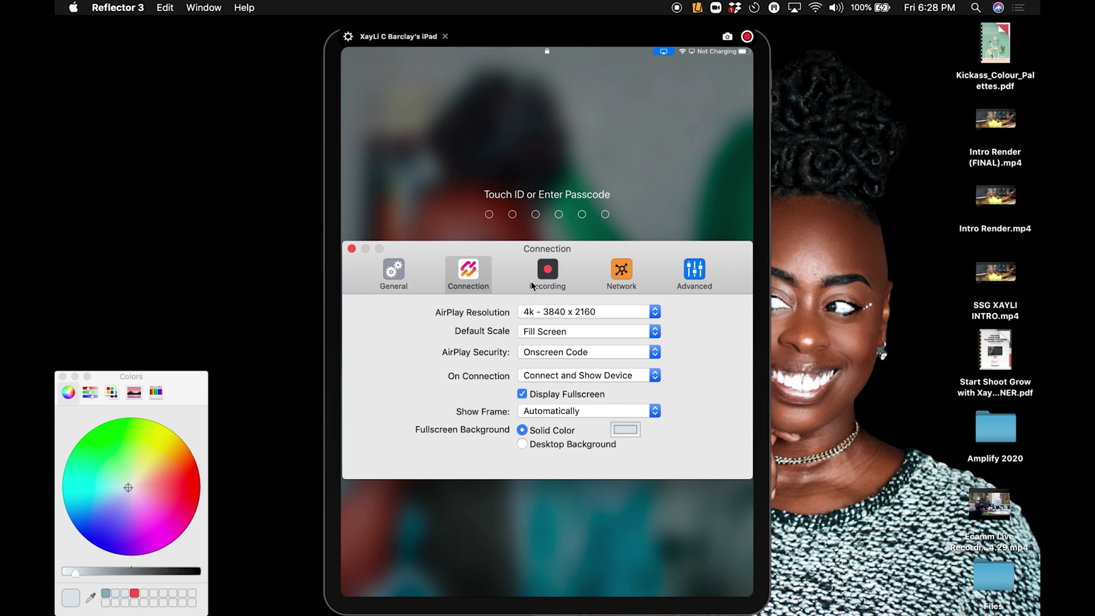
left_click(550, 284)
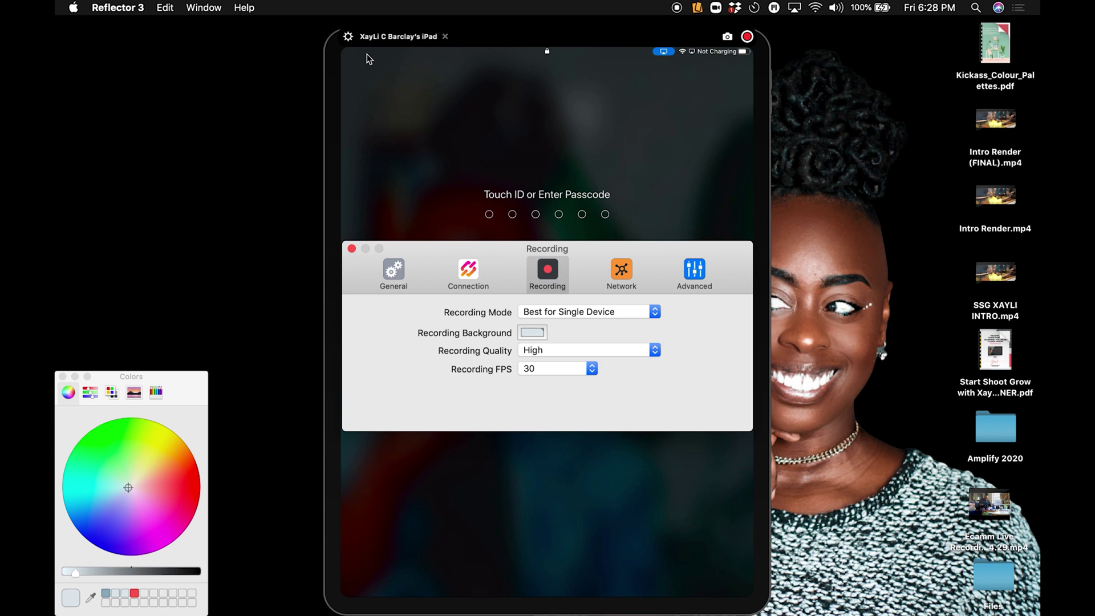
left_click(379, 38)
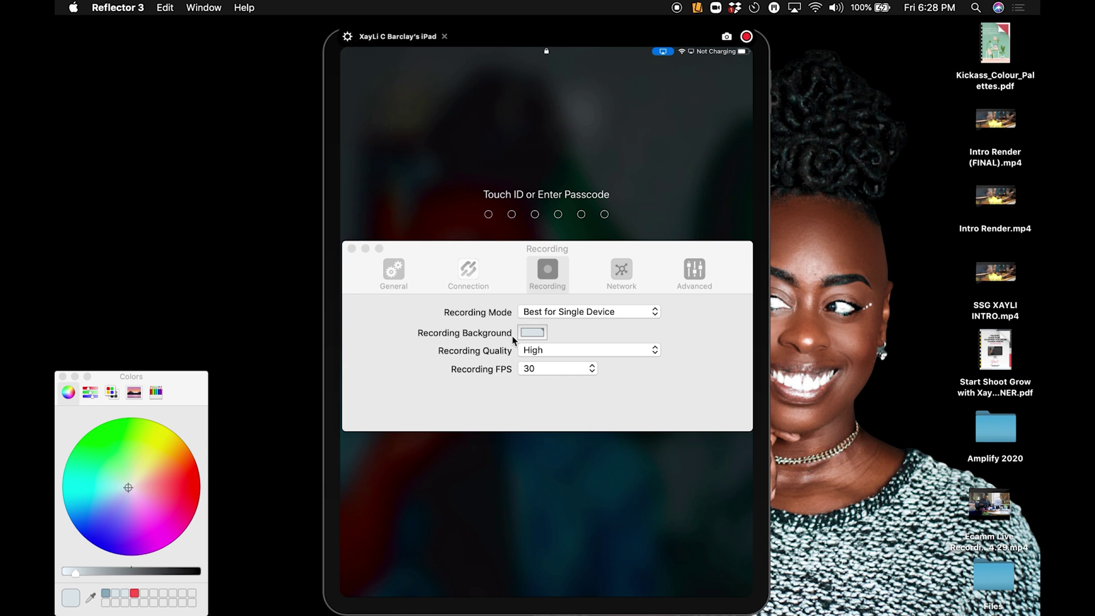
left_click(400, 271)
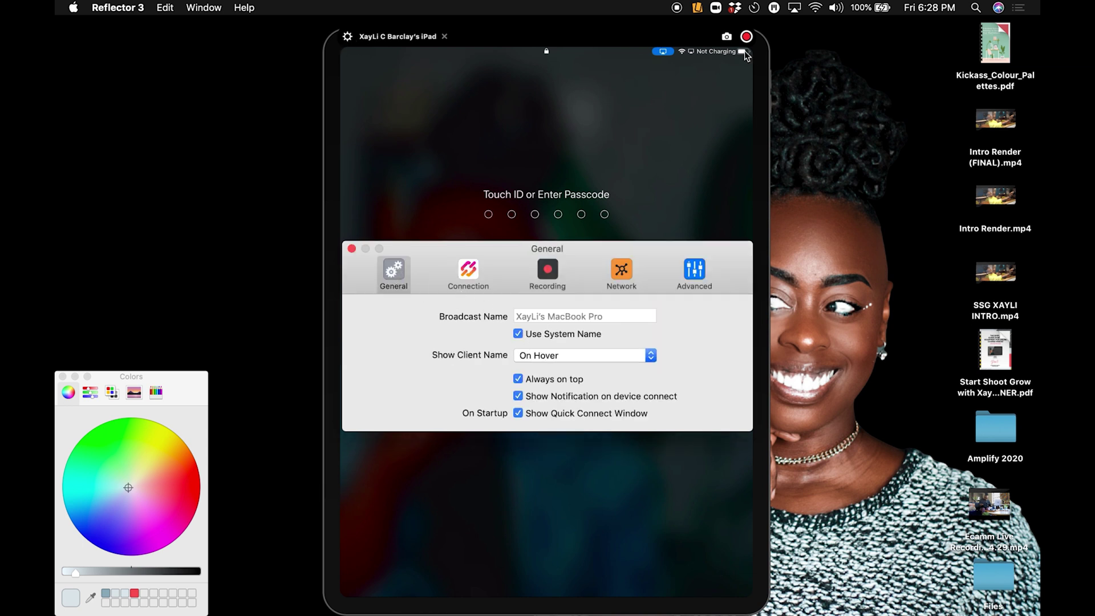
- Change the mirrored device's frame to iPad: Black
left_click(348, 36)
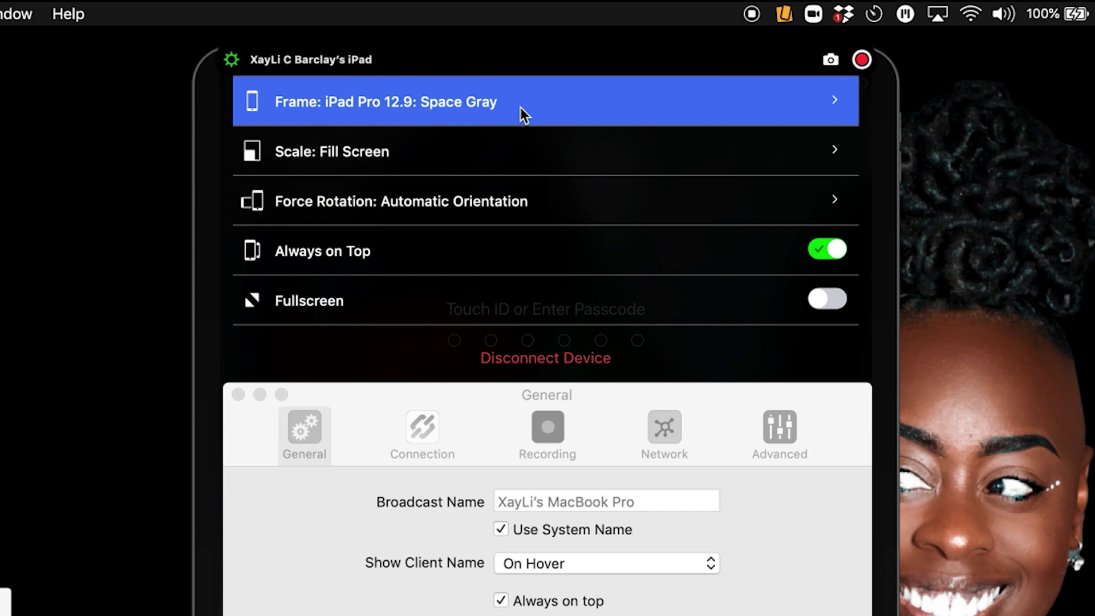
left_click(520, 107)
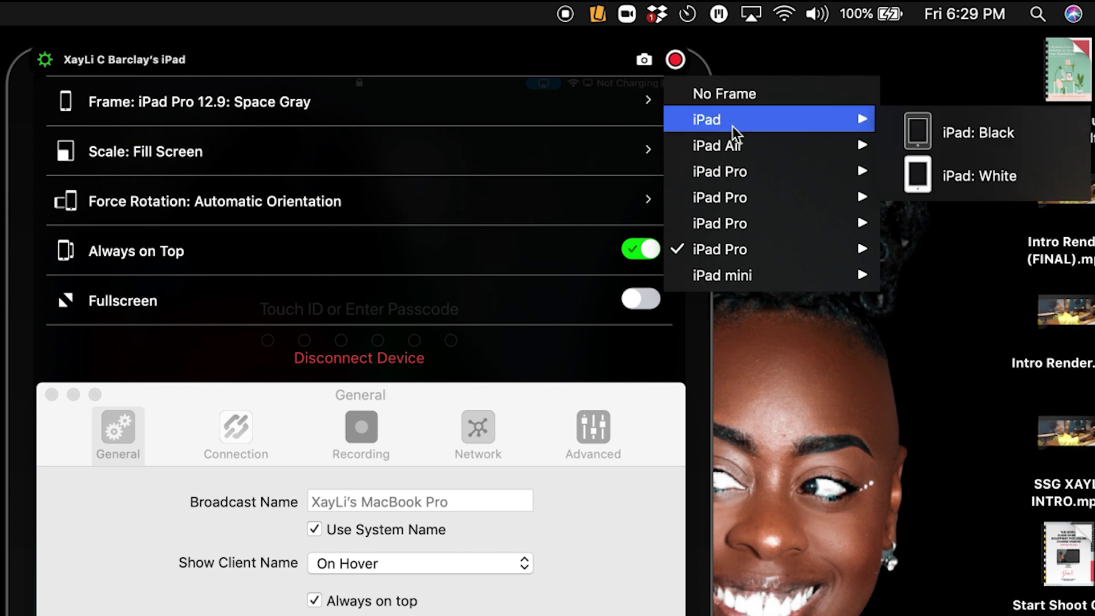
mouse_move(712, 121)
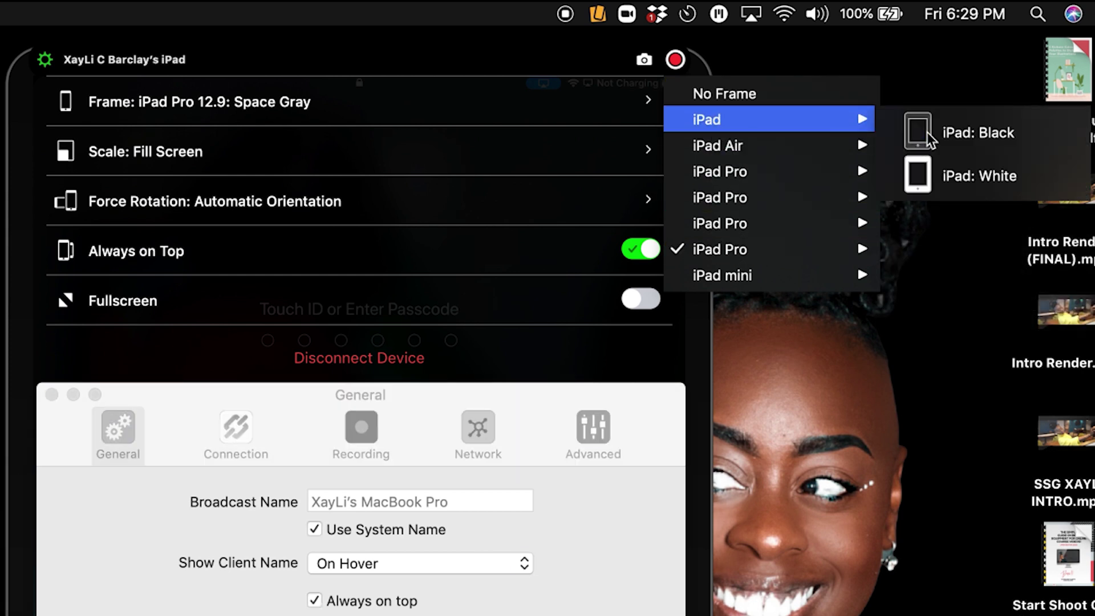
left_click(929, 137)
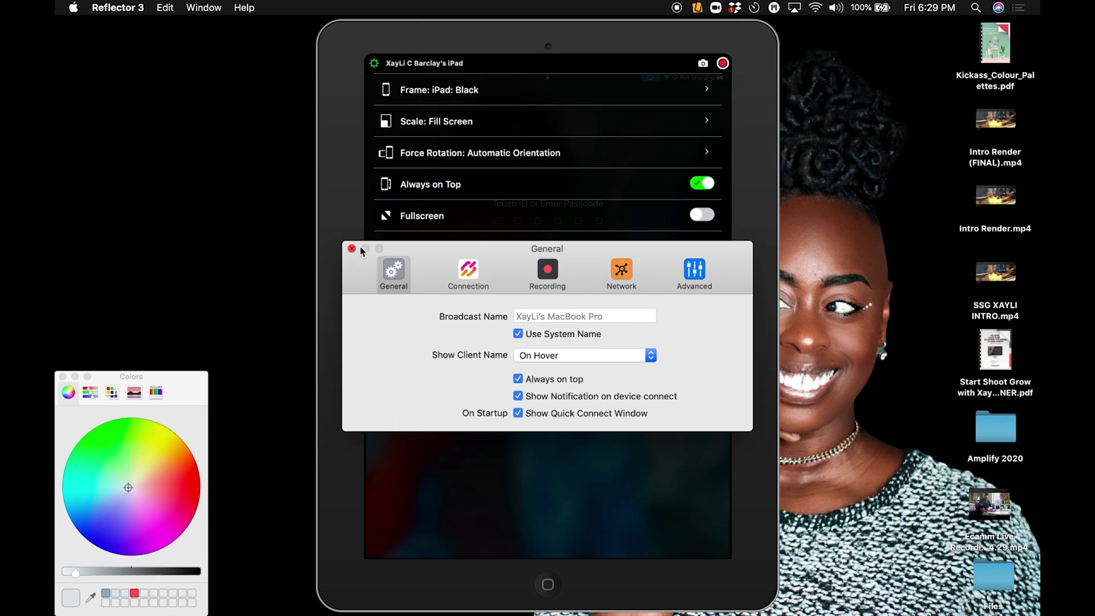
- Close the preferences and set the mirrored device's frame to iPad Pro 12.9: Silver
left_click(352, 249)
left_click(679, 94)
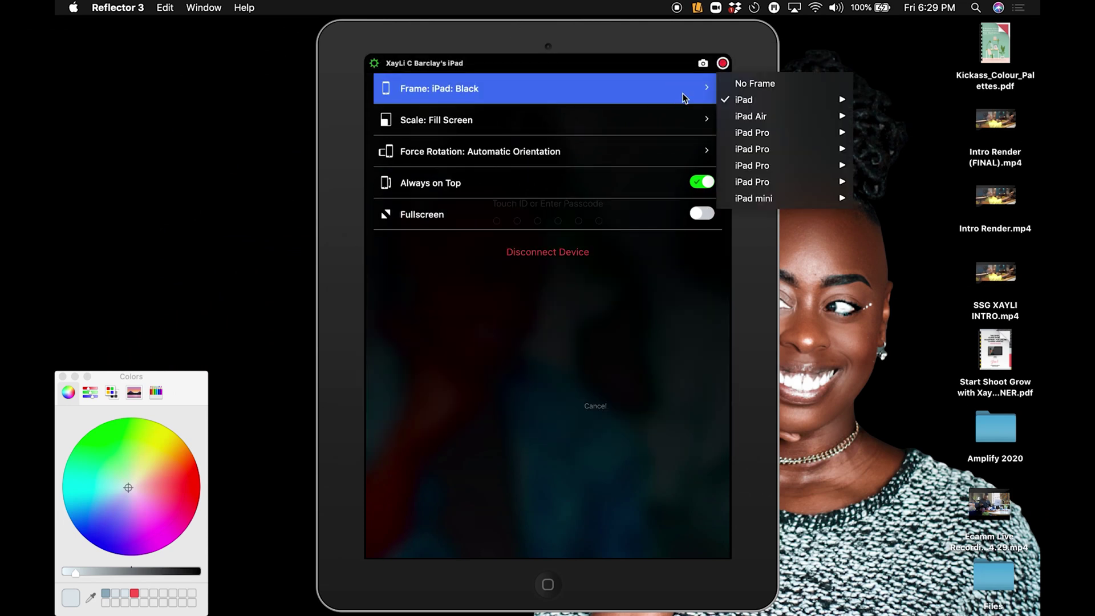
mouse_move(787, 183)
left_click(882, 187)
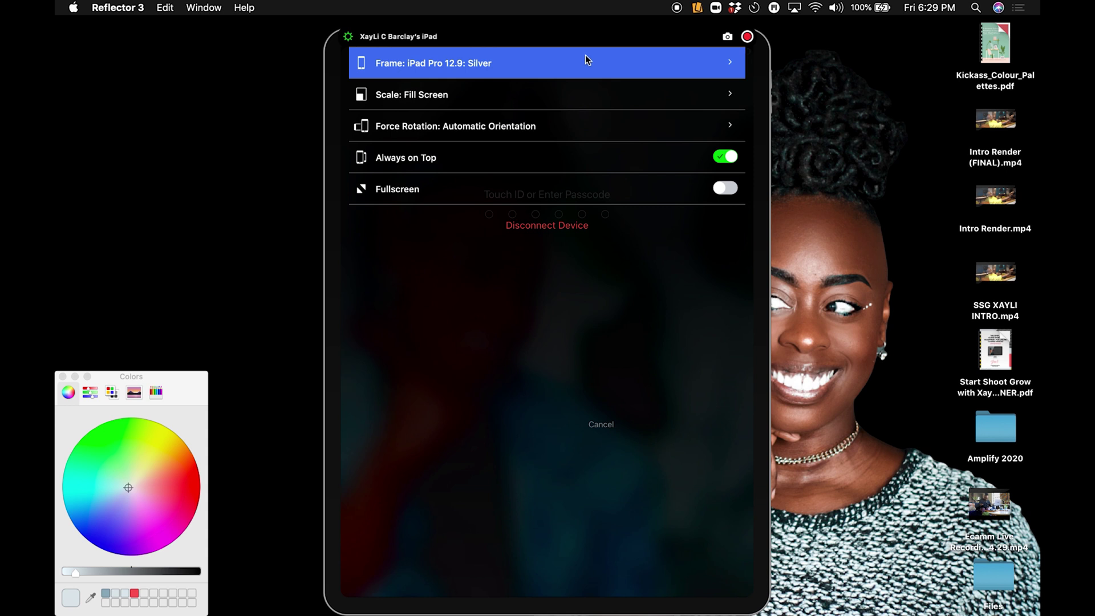
- Try the Force Landscape Left rotation on the mirrored iPad and restore Automatic Orientation
left_click(467, 129)
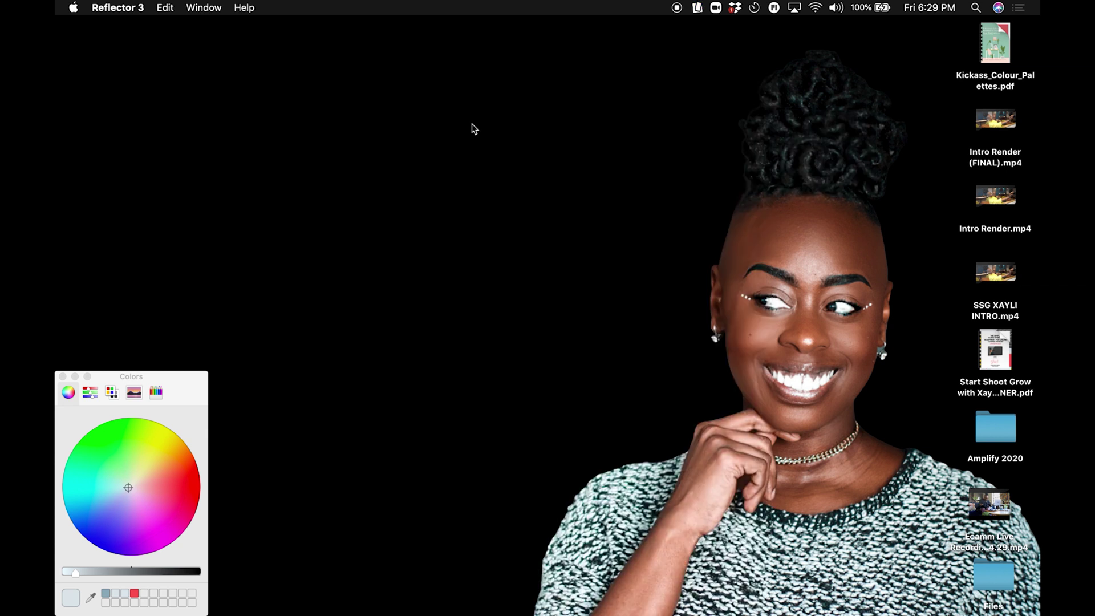
left_click(697, 7)
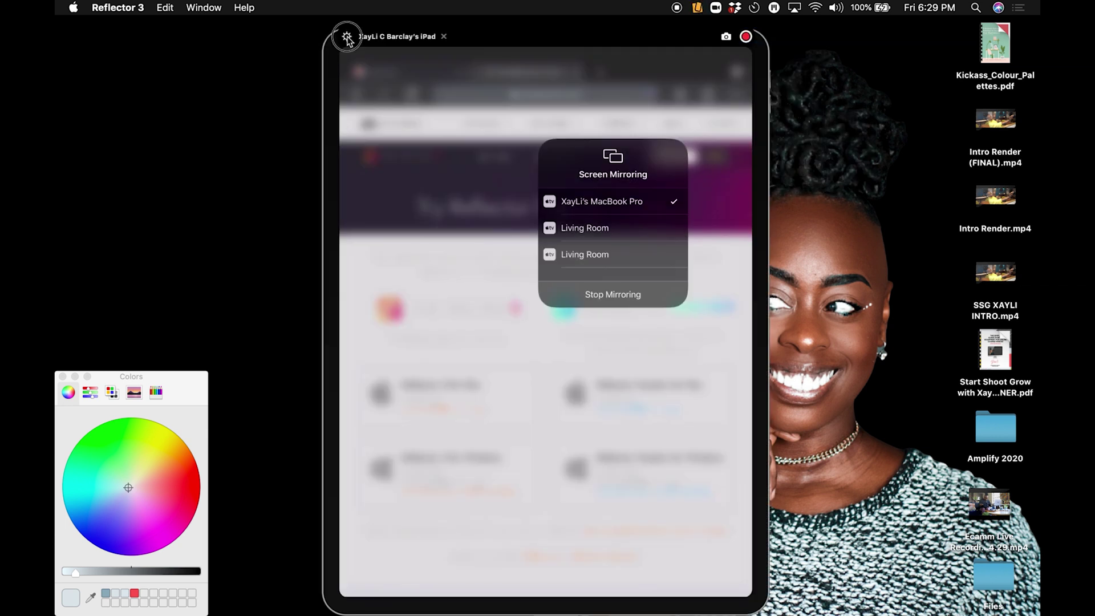
left_click(346, 37)
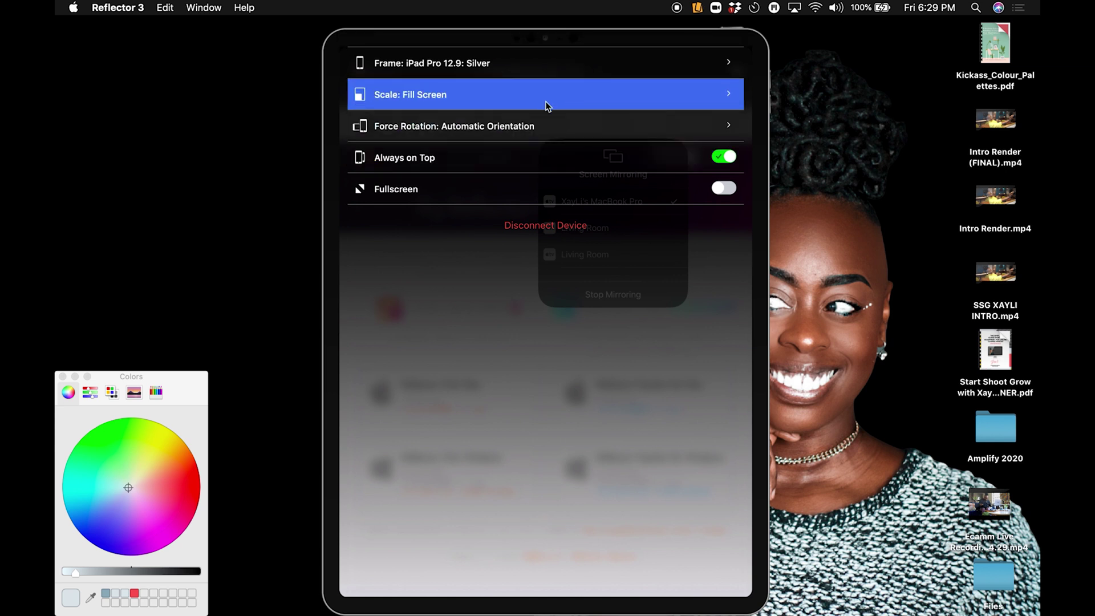
left_click(570, 126)
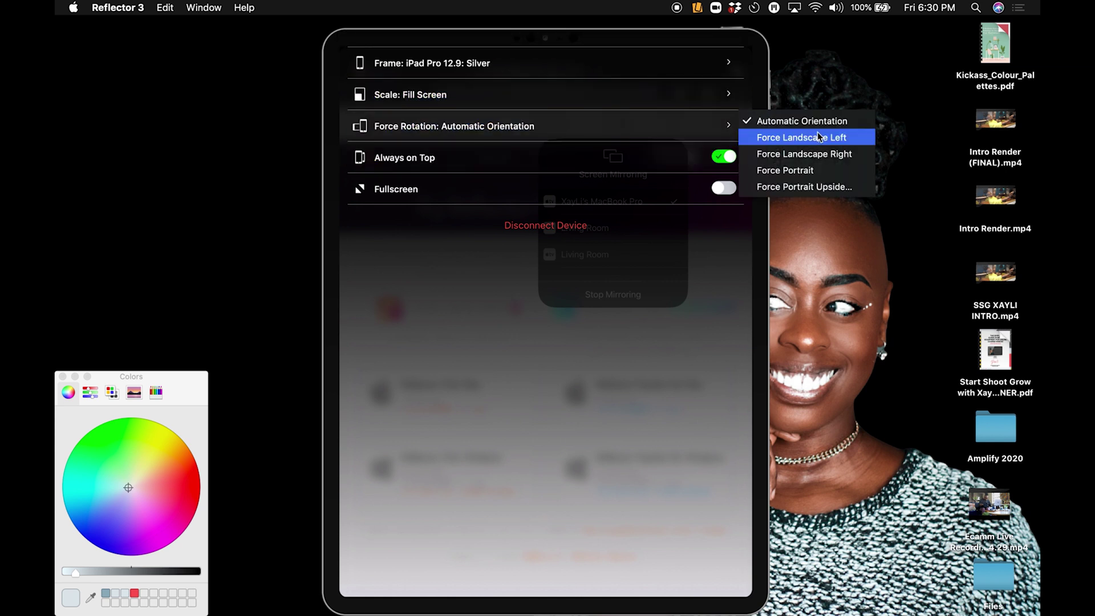
left_click(778, 139)
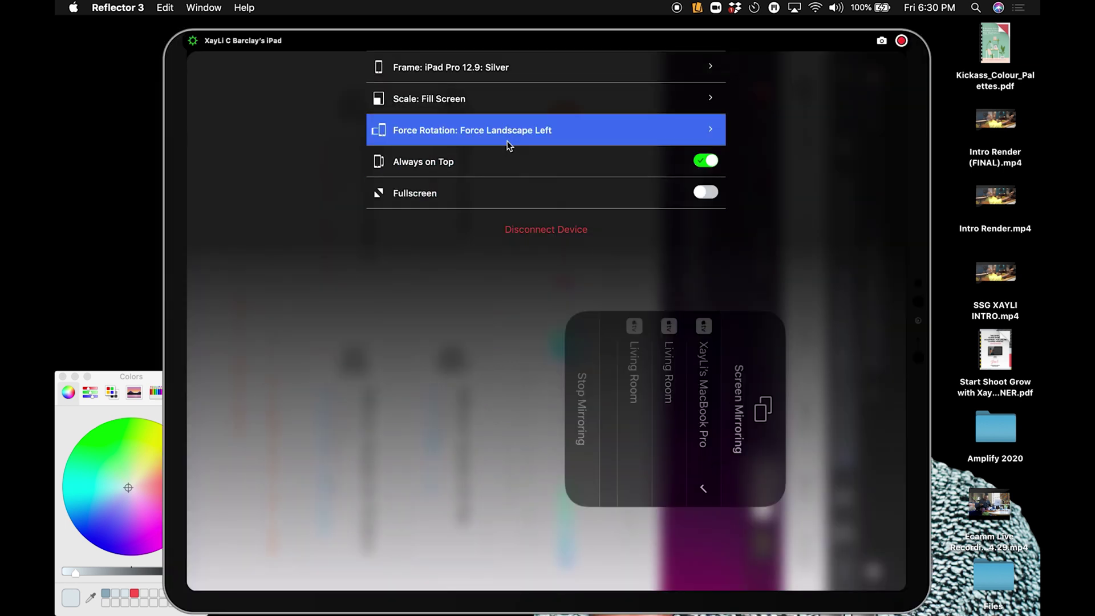
left_click(708, 133)
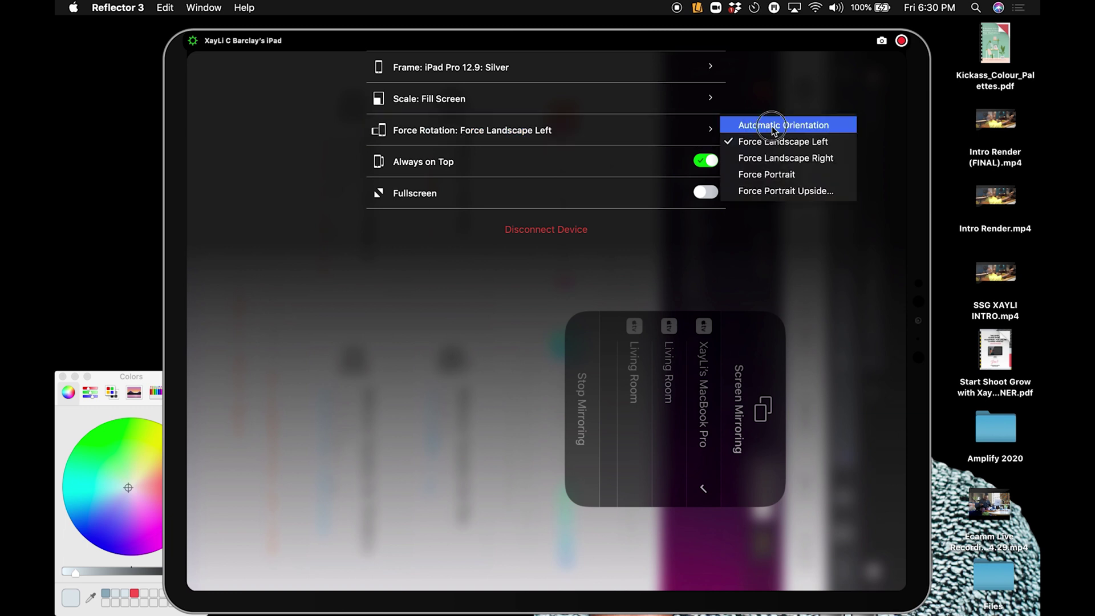
left_click(771, 125)
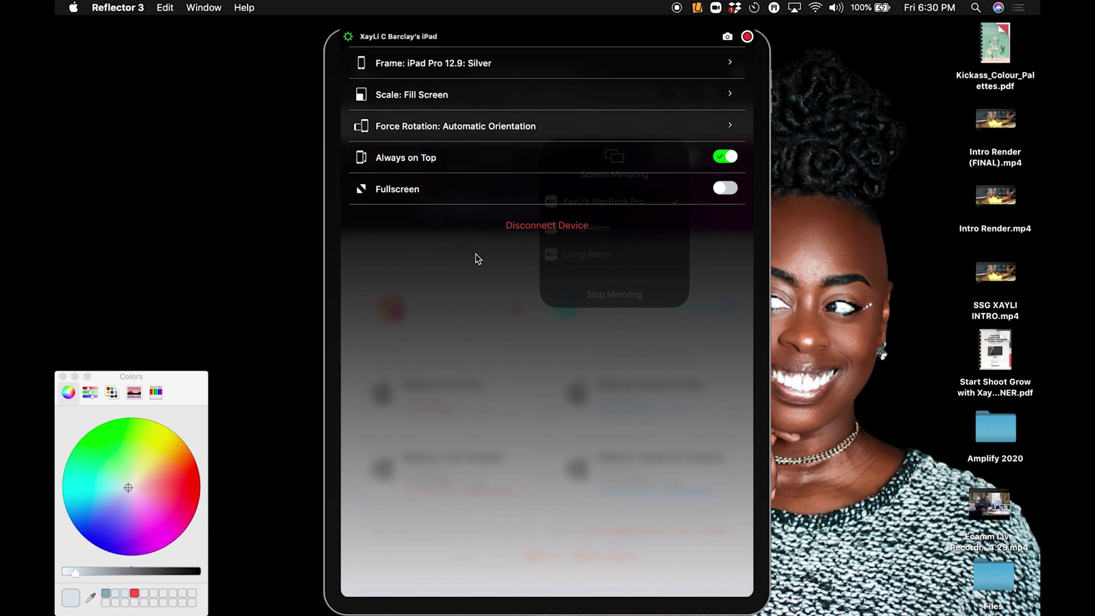
- Show the mirrored iPad fullscreen, dismissing its settings overlay and closing the Colors window
left_click(731, 190)
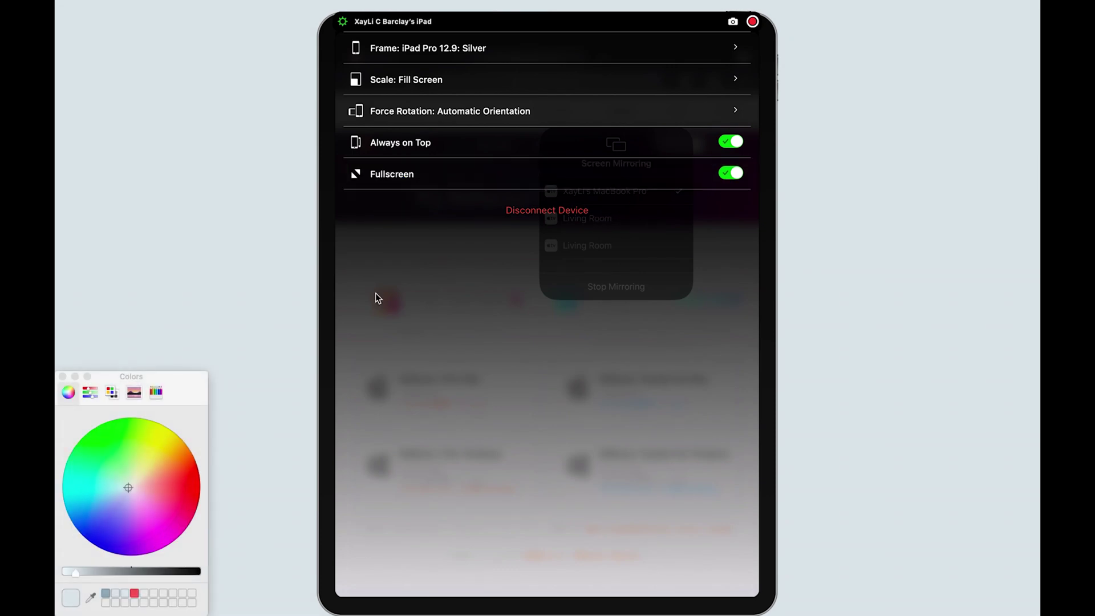
left_click(430, 317)
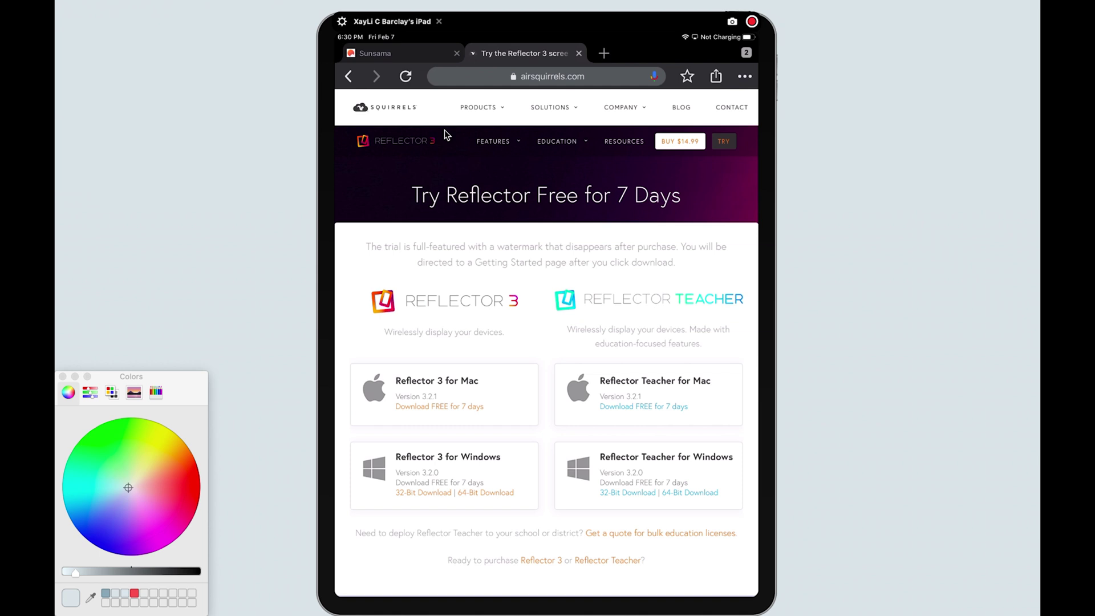
scroll(445, 135, "up", 3)
scroll(467, 103, "down", 10)
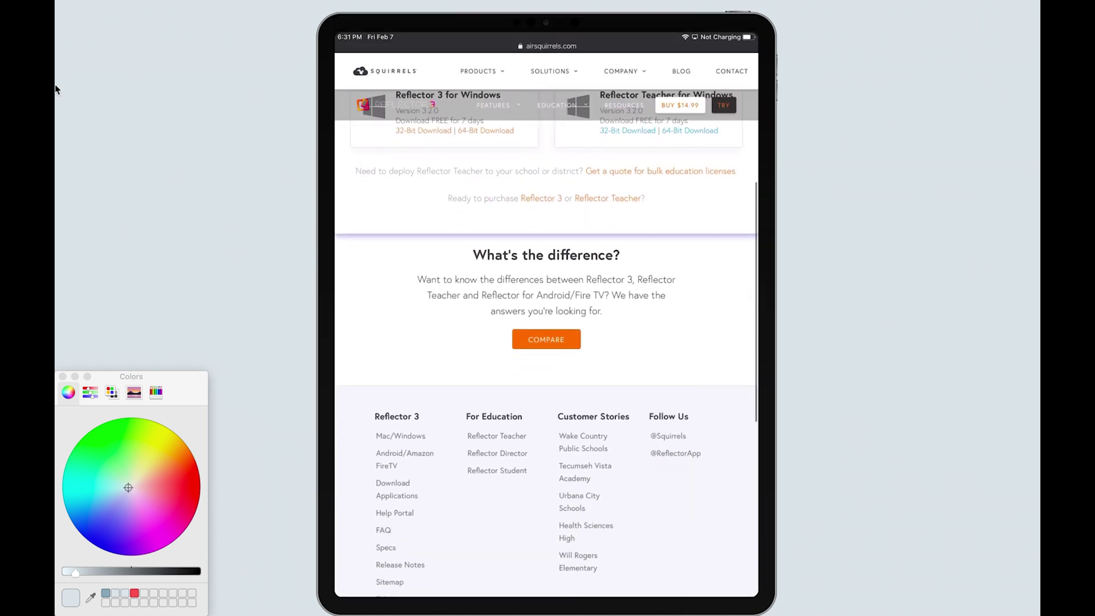
left_click(63, 377)
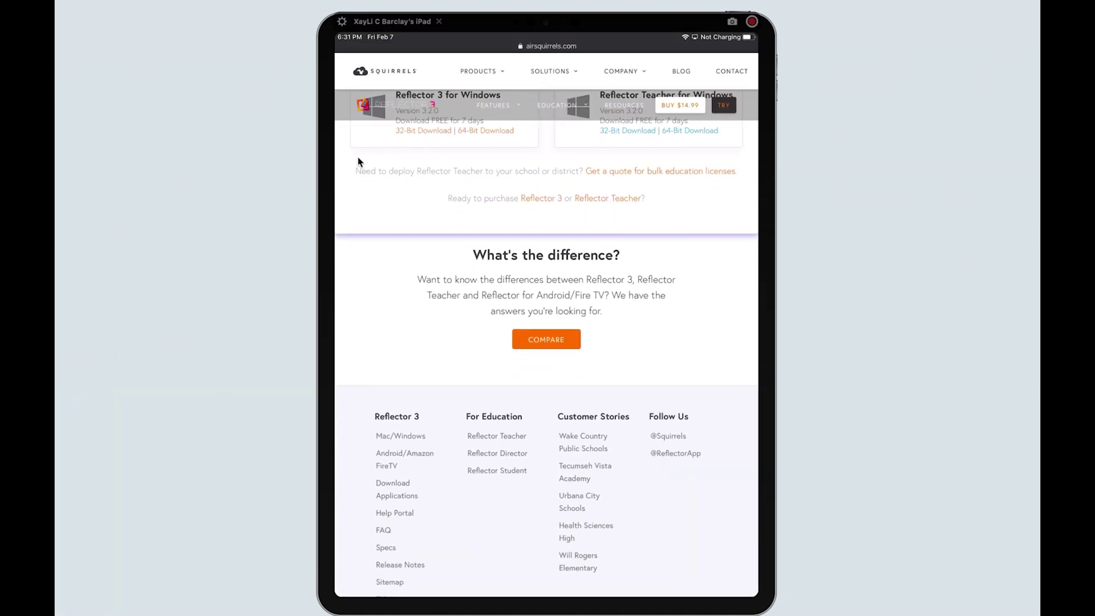
- Take the mirrored iPad out of fullscreen and dismiss its settings overlay
scroll(351, 158, "down", 3)
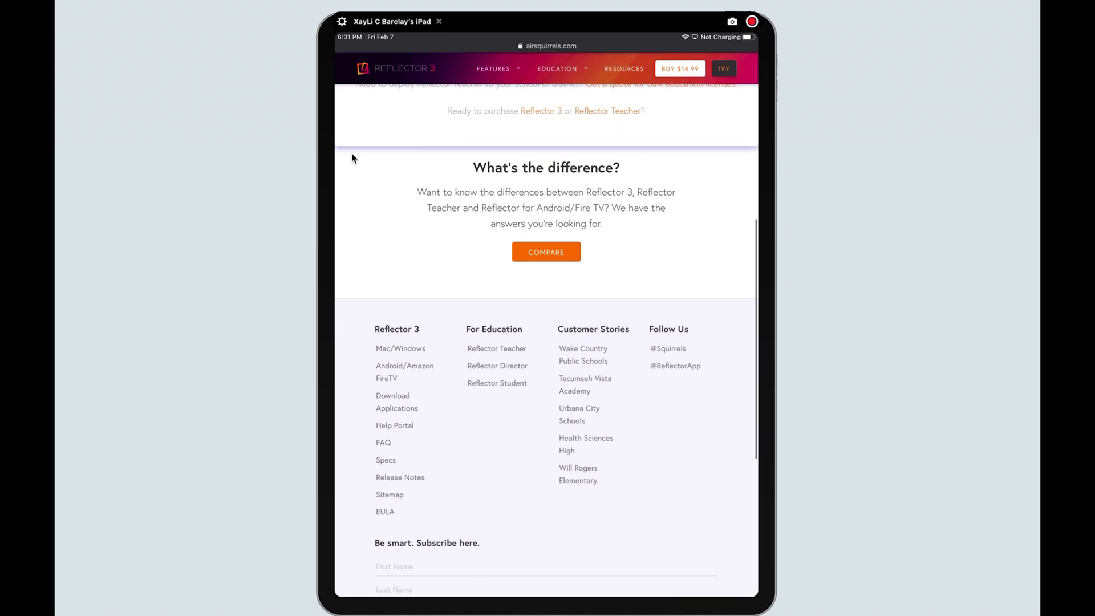
scroll(352, 154, "up", 10)
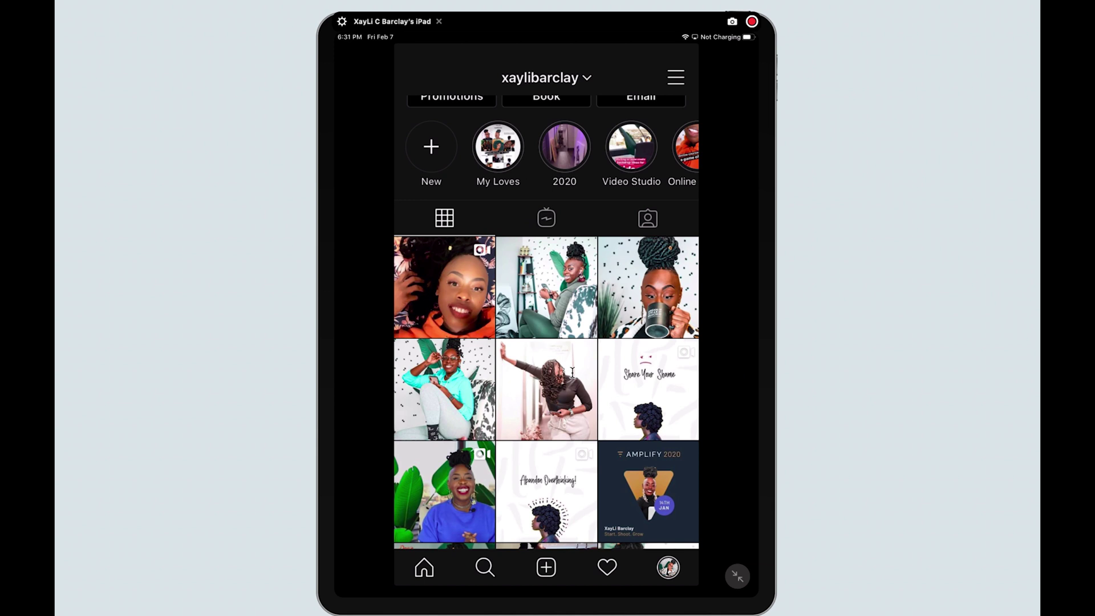
scroll(571, 372, "down", 6)
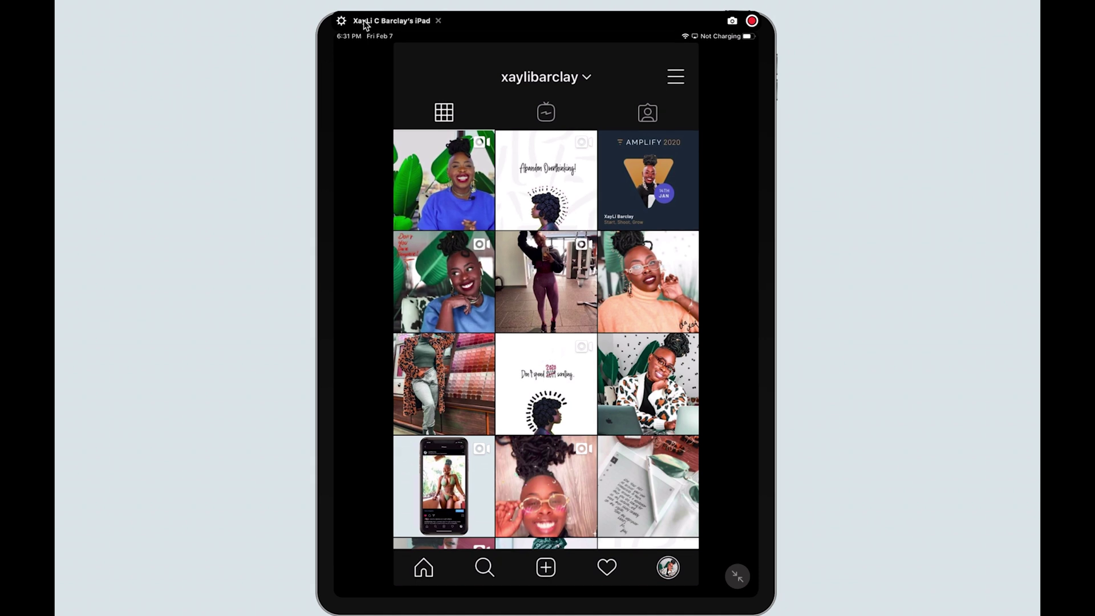
left_click(341, 22)
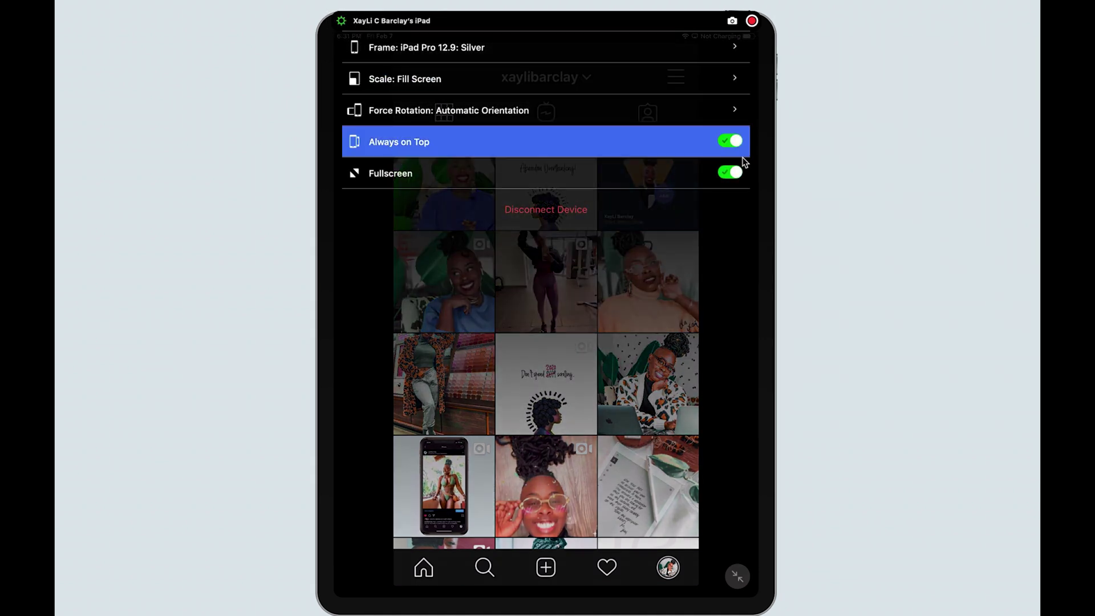
left_click(721, 174)
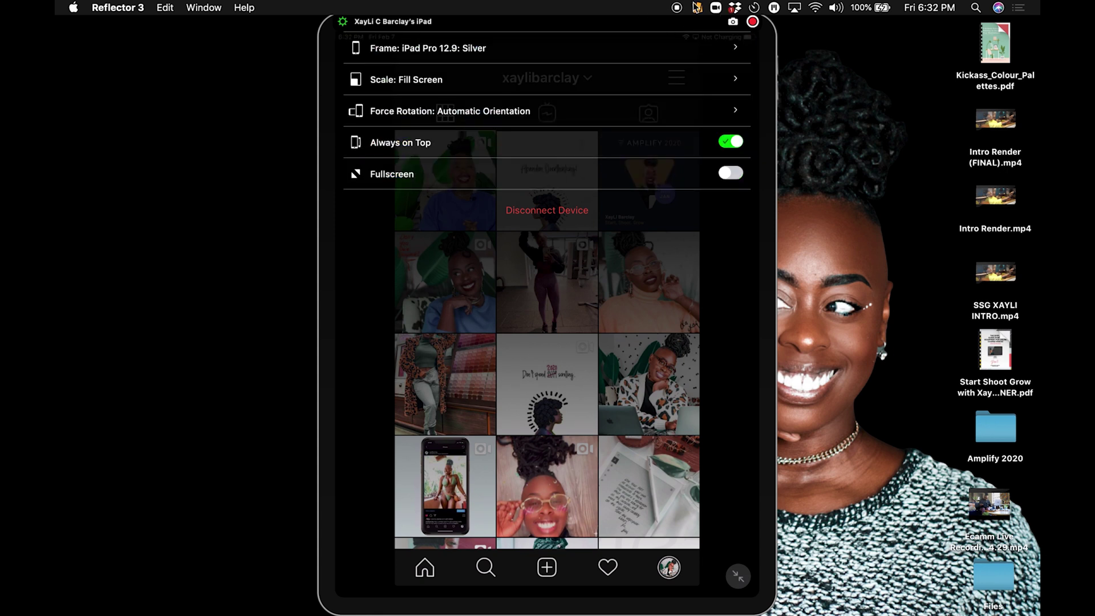
left_click(341, 22)
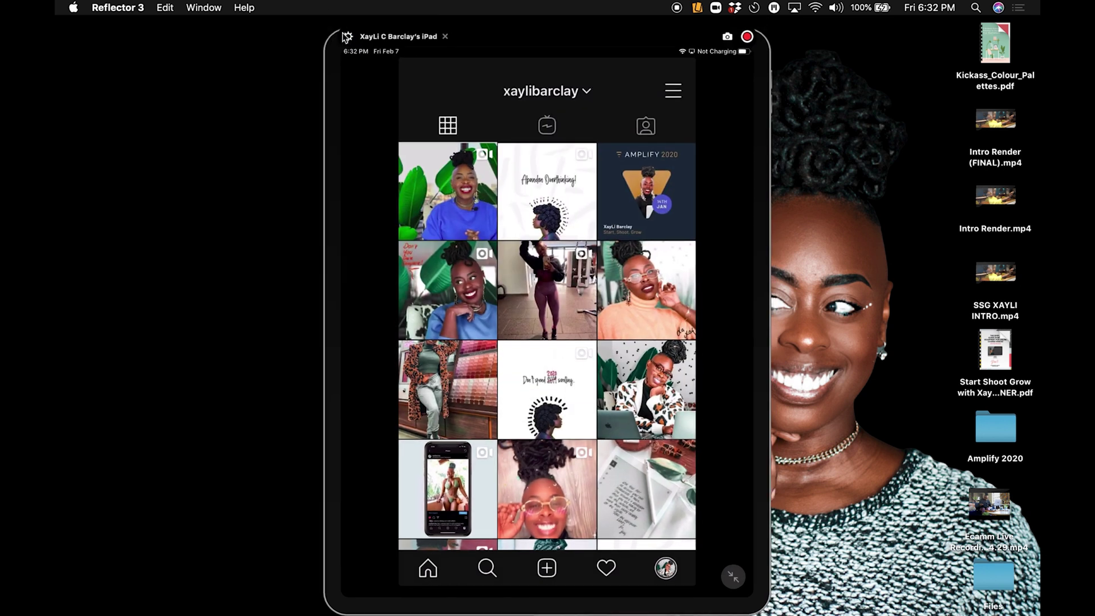
- Try the ATR USB microphone as the voice recording input and switch back to the MacBook Pro microphone
left_click(348, 36)
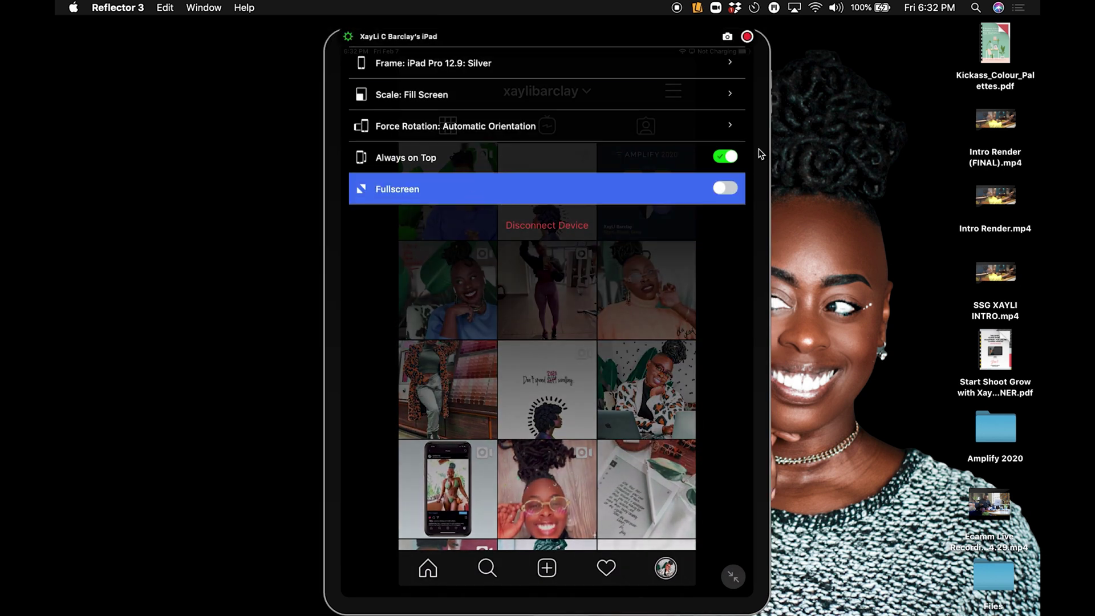
left_click(696, 7)
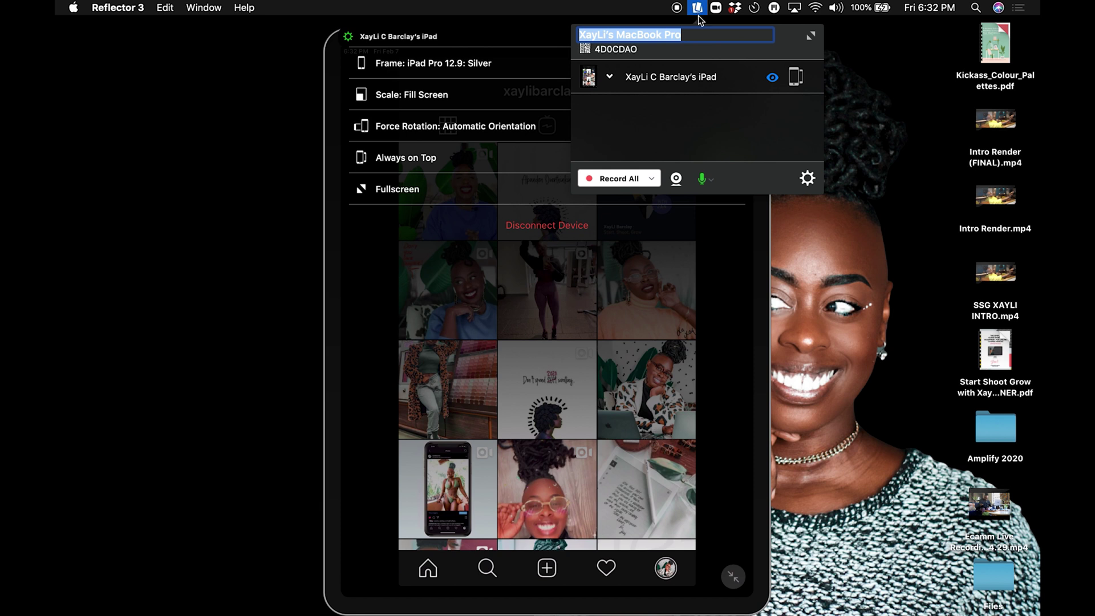
mouse_move(665, 80)
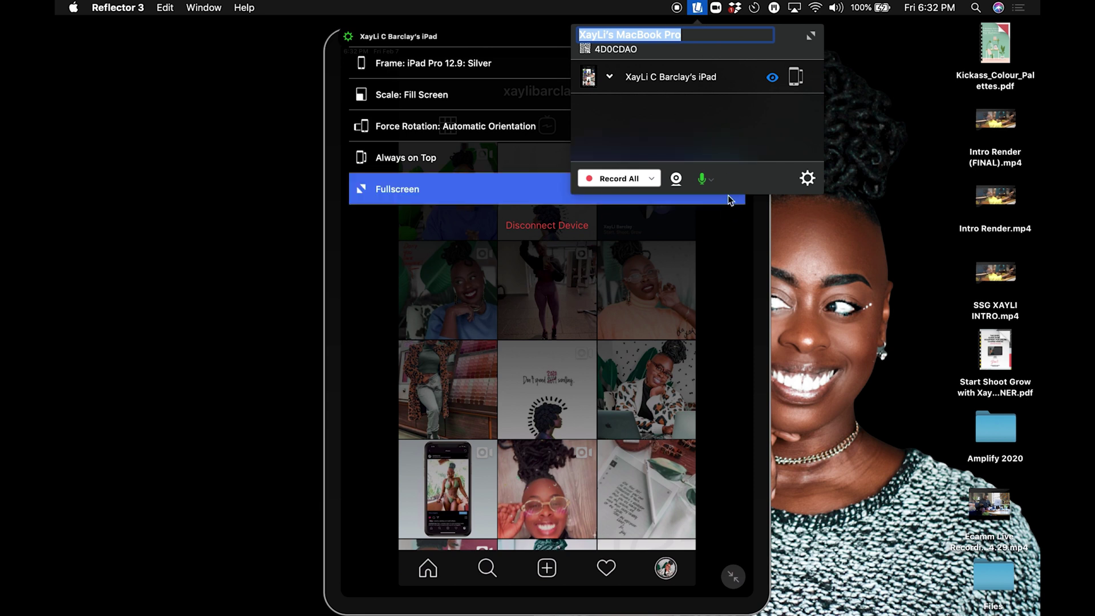
left_click(710, 181)
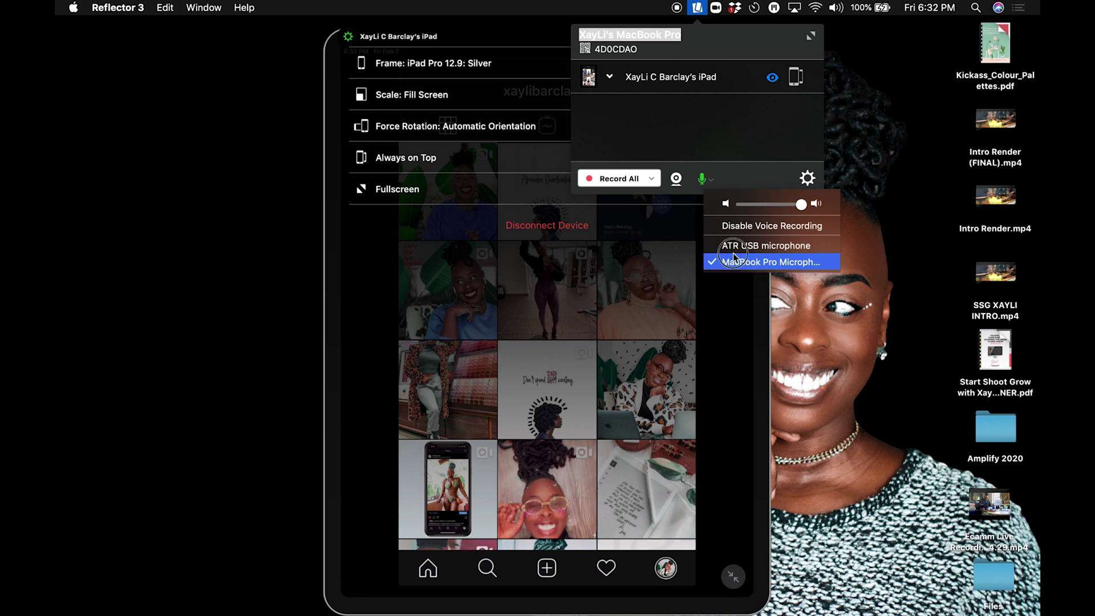
left_click(734, 259)
left_click(706, 180)
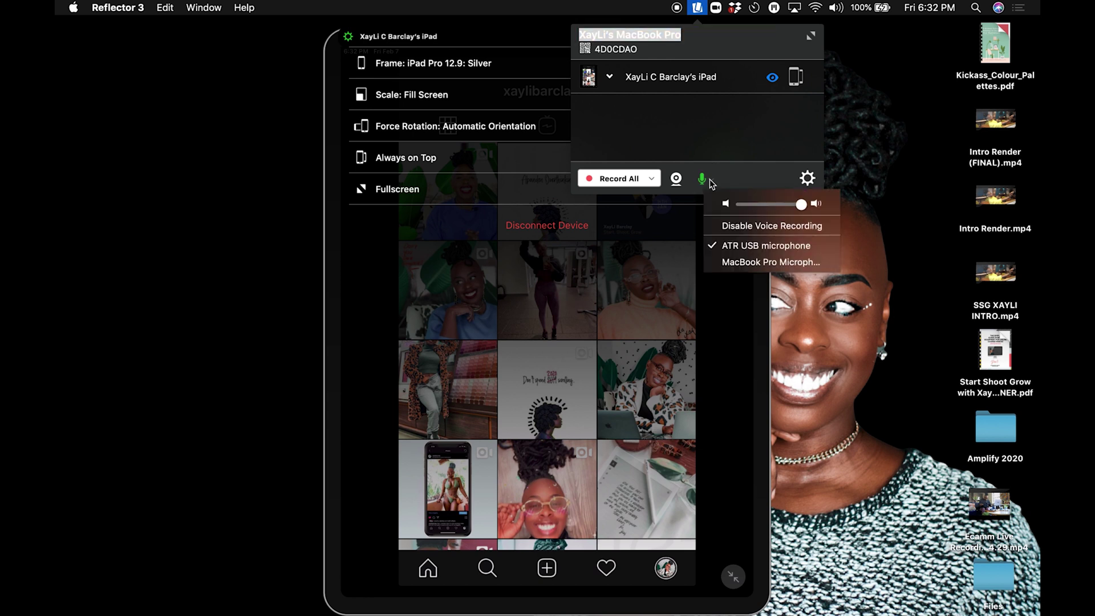
left_click(735, 261)
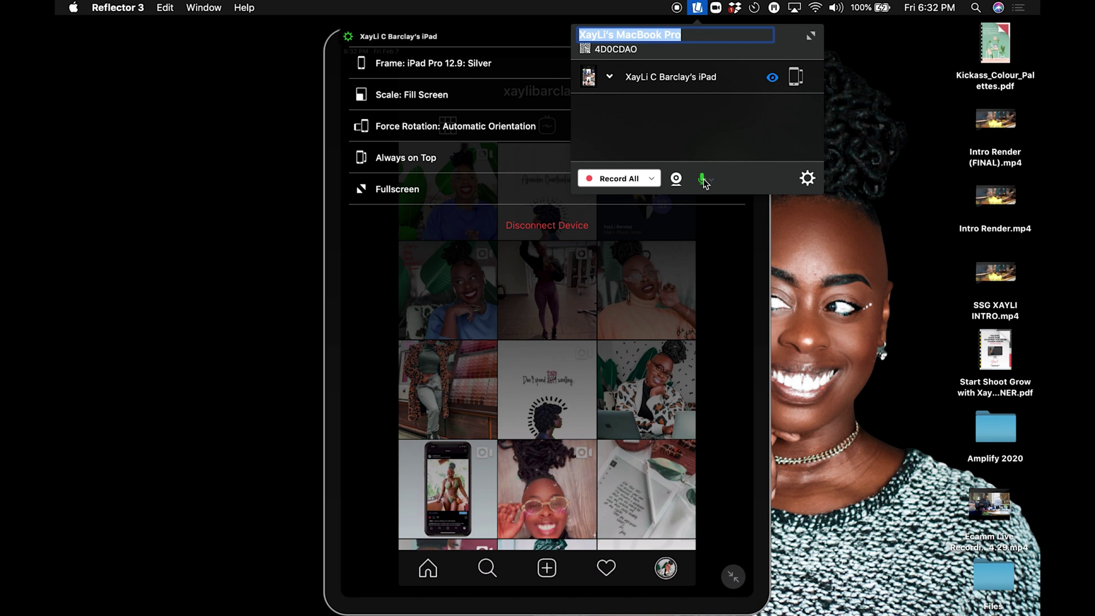
left_click(710, 181)
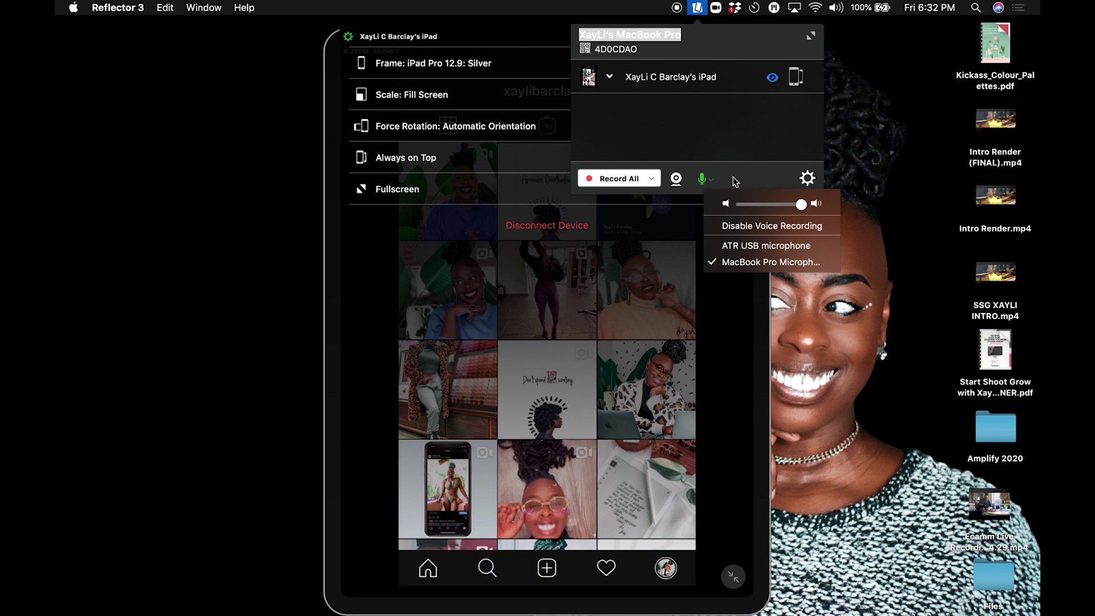
left_click(732, 178)
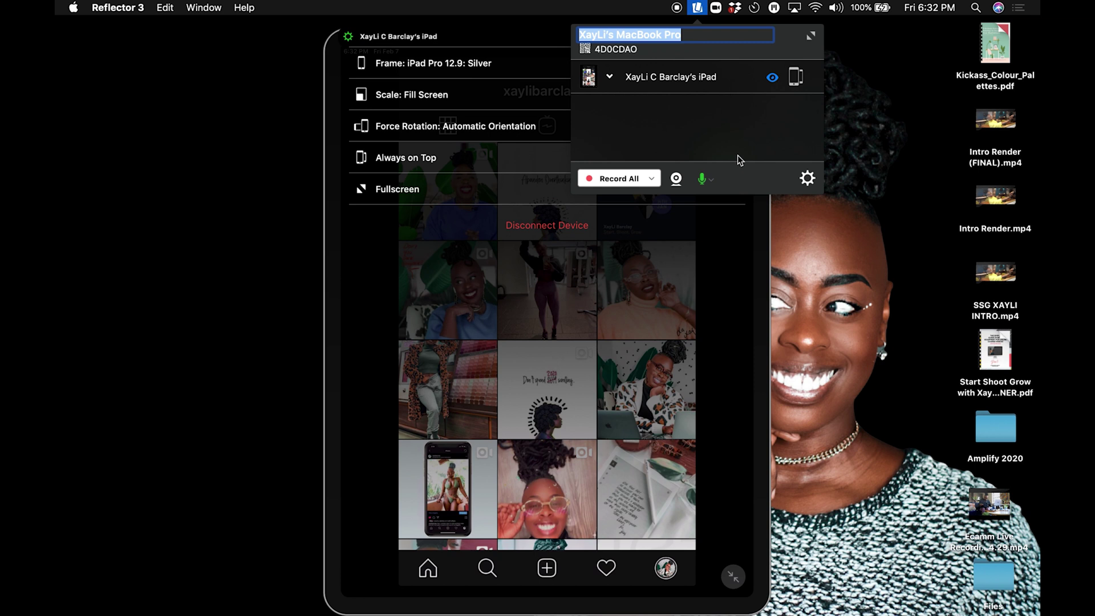
left_click(755, 268)
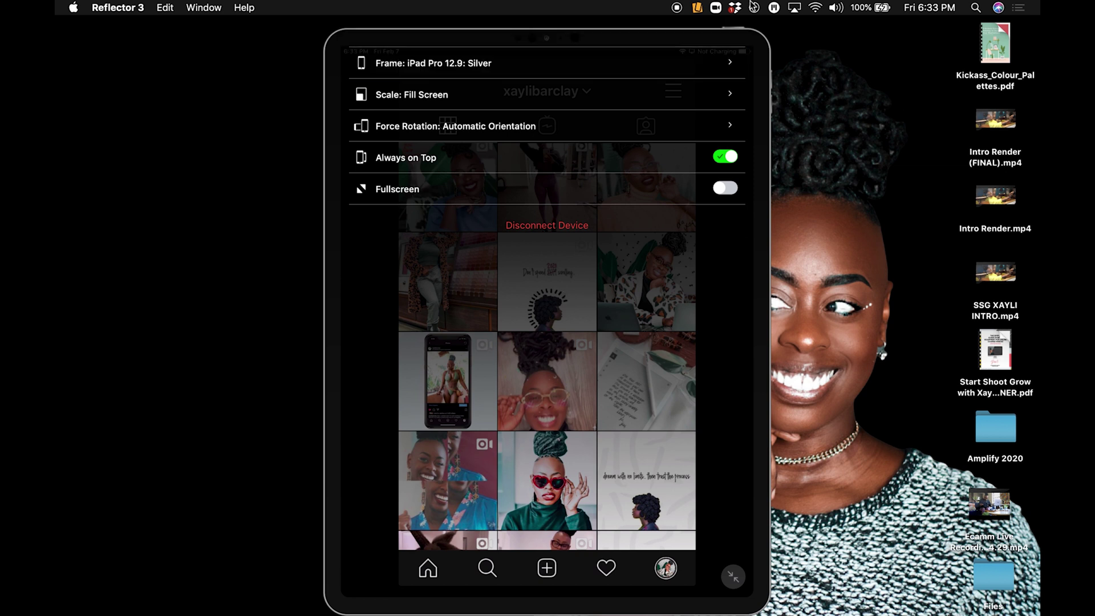
left_click(696, 8)
left_click(807, 178)
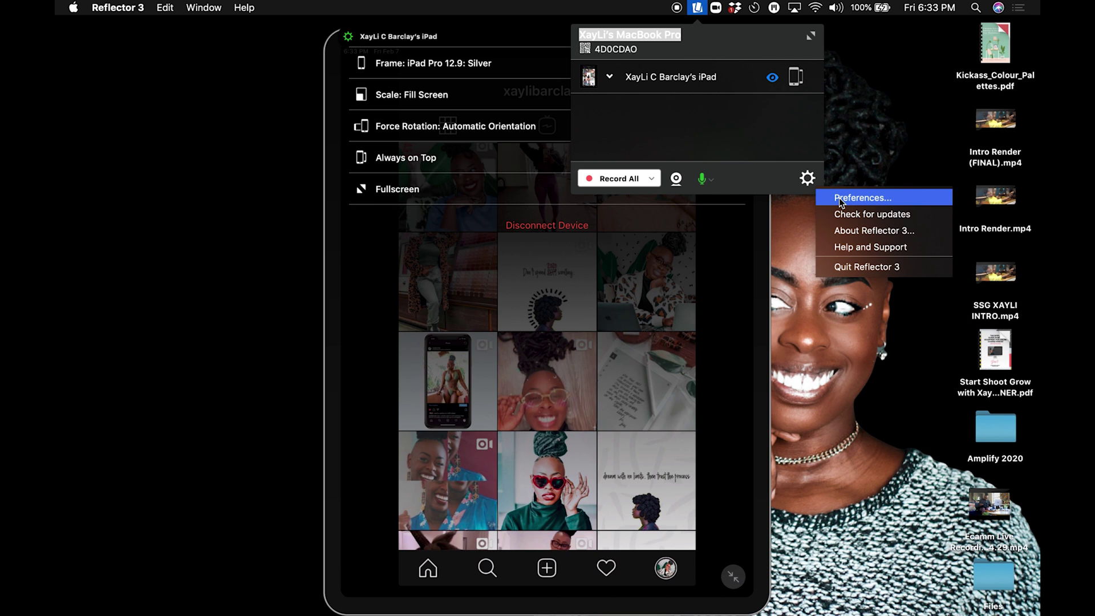
left_click(740, 296)
- Take a screenshot of the mirrored iPad and save it to the Desktop as Reflector Screenshot
mouse_move(734, 39)
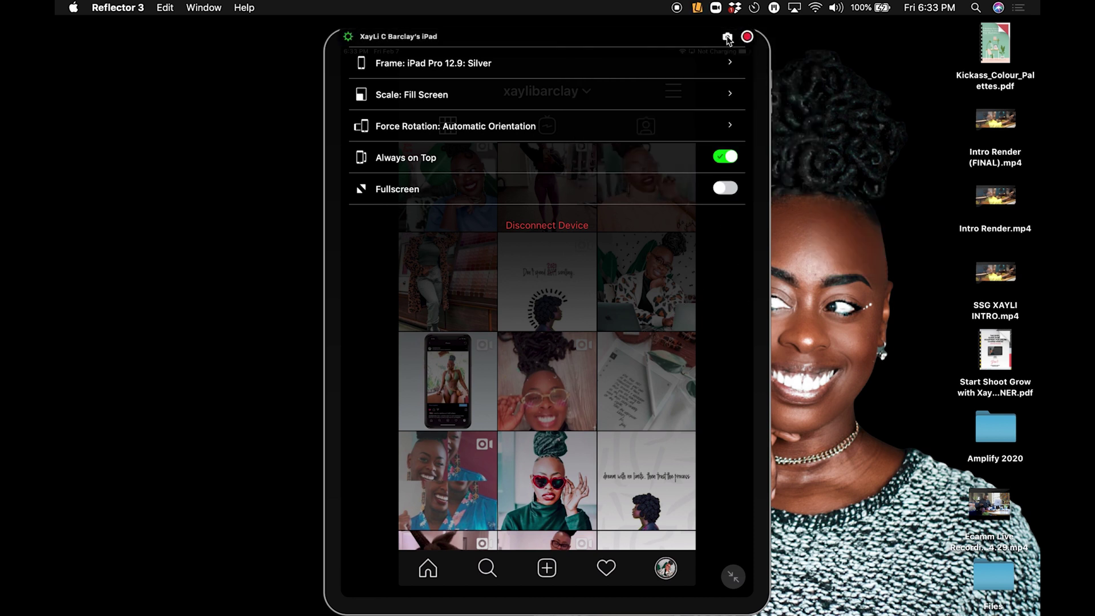
left_click(647, 342)
left_click(721, 39)
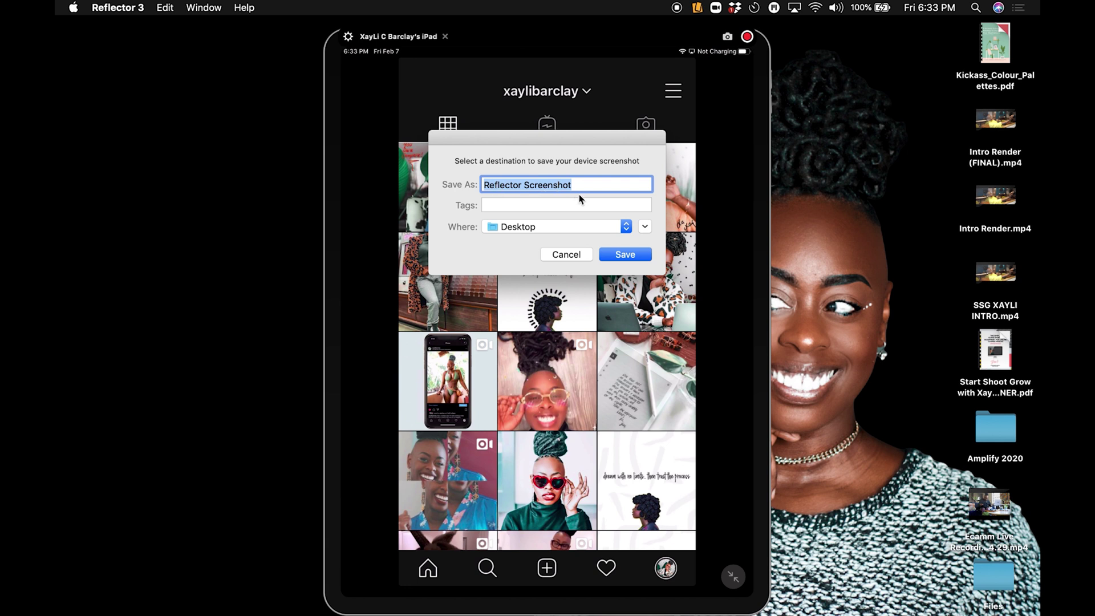
left_click(625, 254)
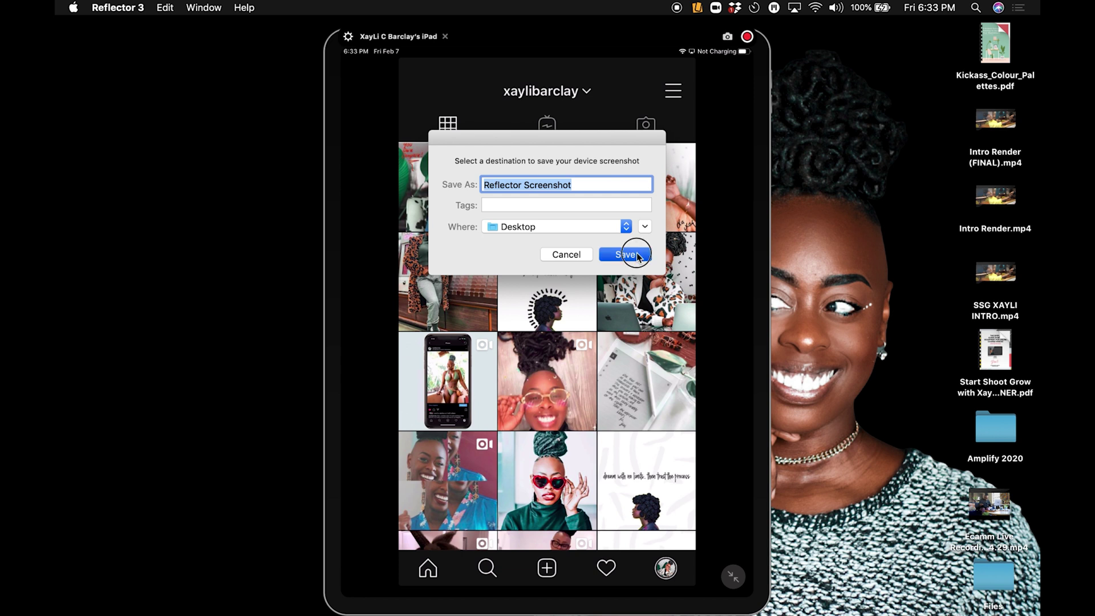
- Open Reflector Screenshot.png from the desktop in Preview to check it, and close the image windows
double_click(919, 45)
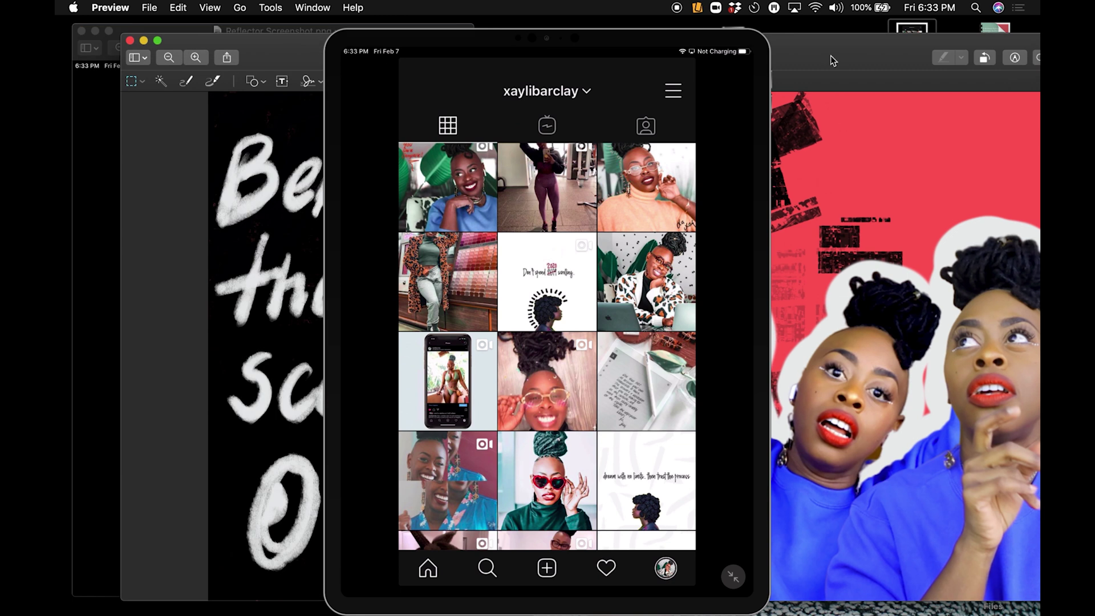
left_click(130, 41)
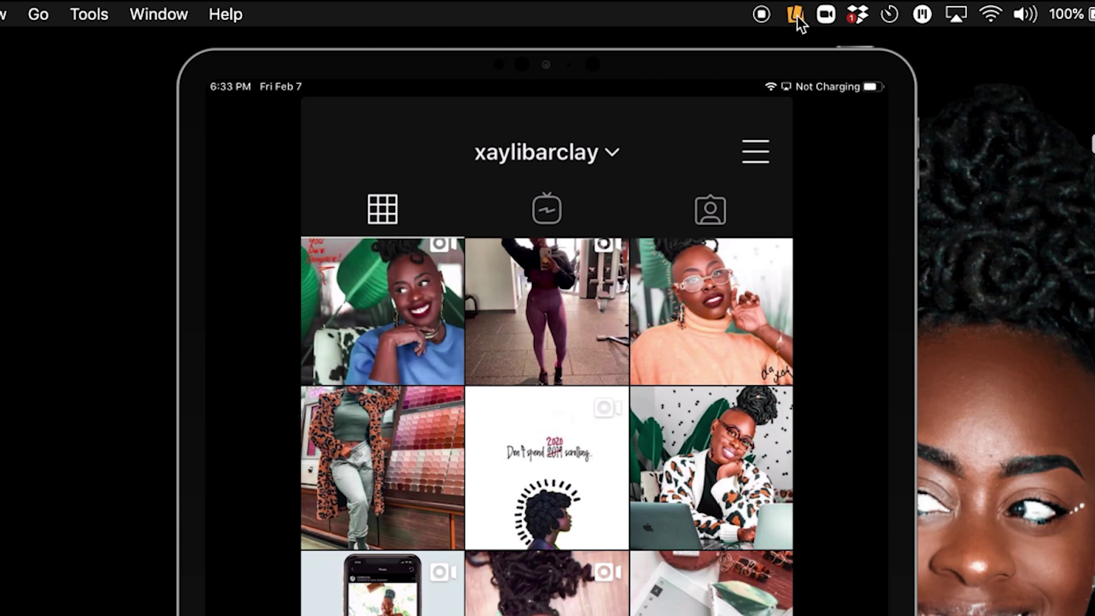
mouse_move(873, 71)
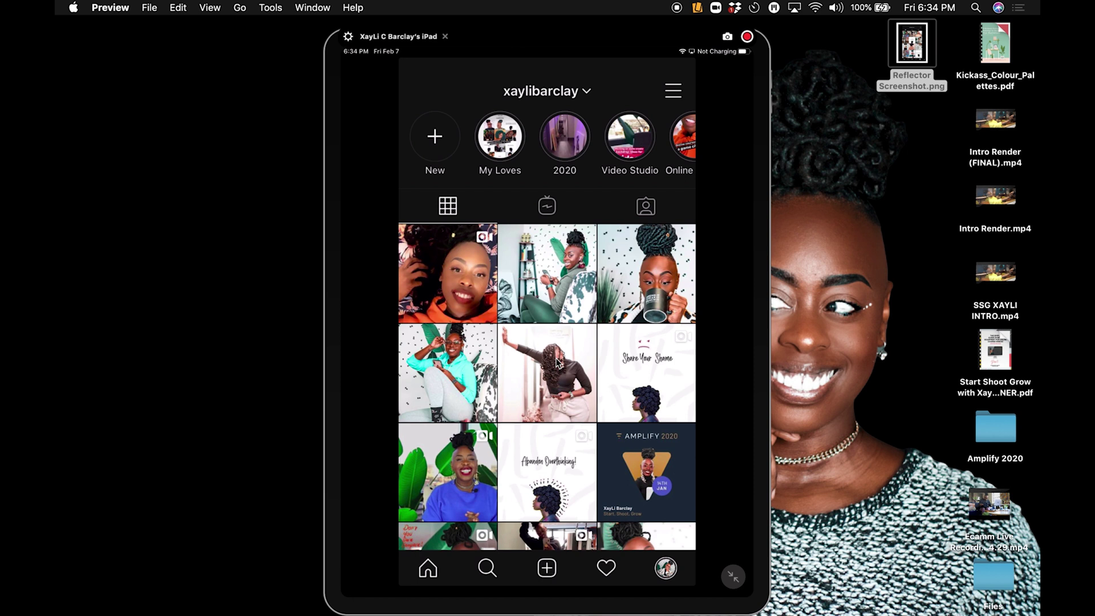
- Turn on fullscreen for the mirrored iPad and dismiss its settings overlay
scroll(558, 362, "down", 3)
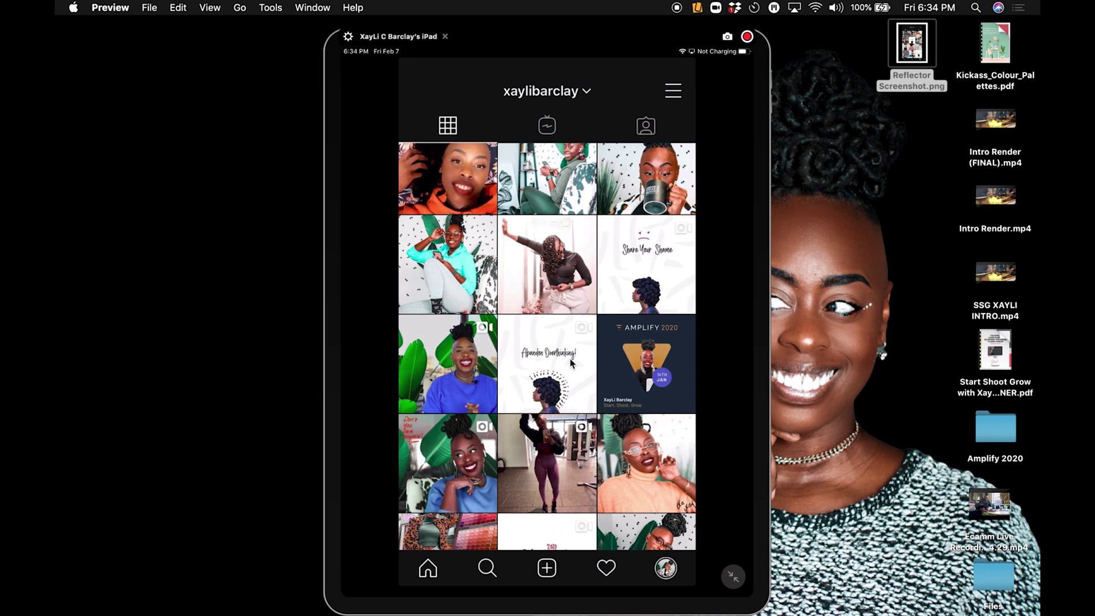
left_click(348, 36)
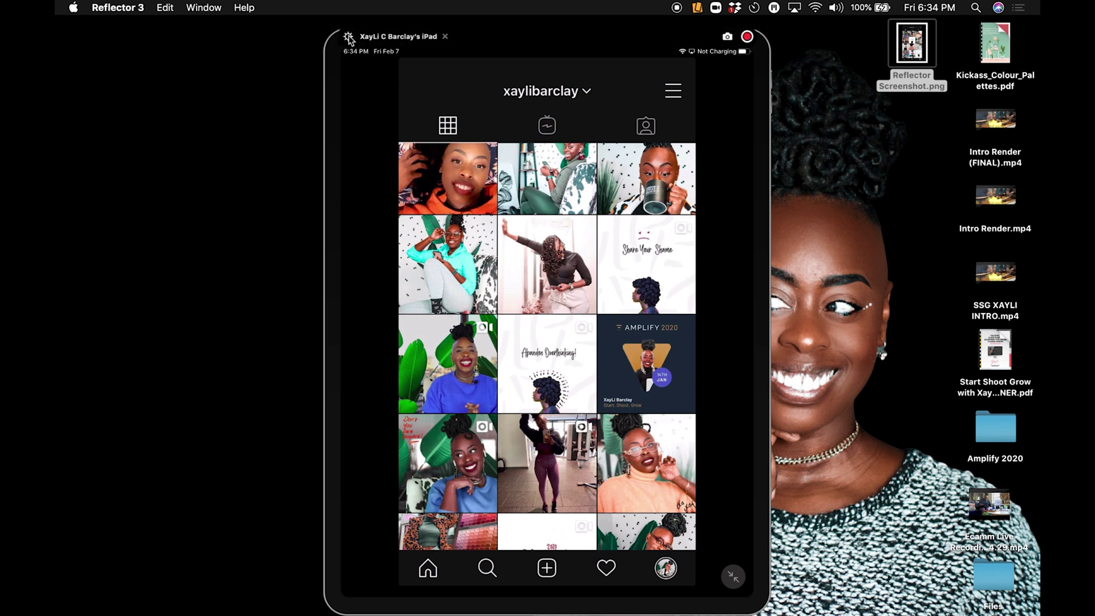
left_click(727, 190)
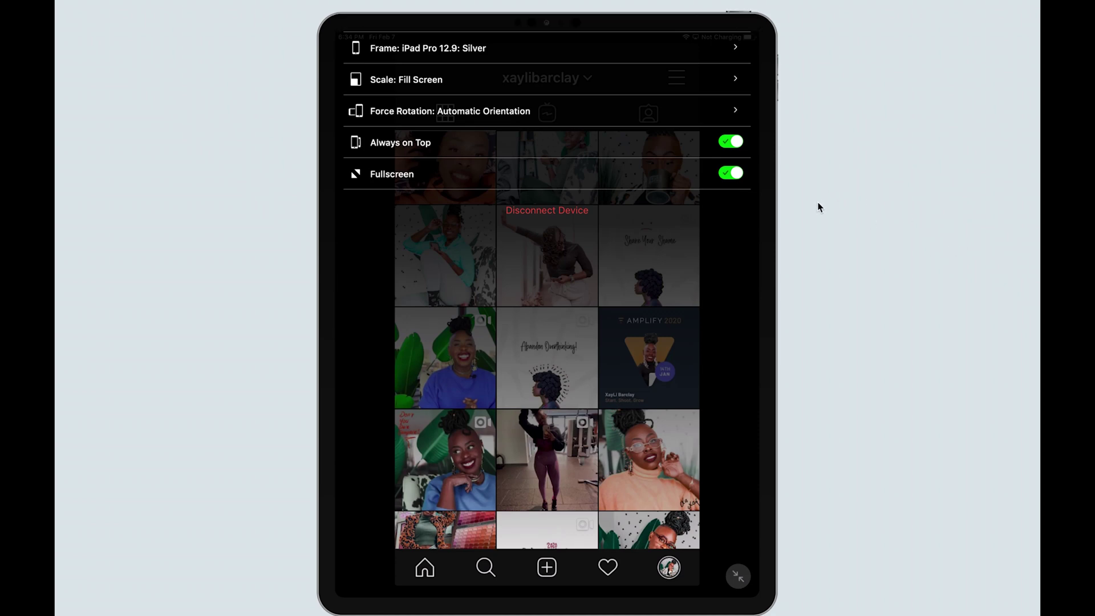
left_click(547, 316)
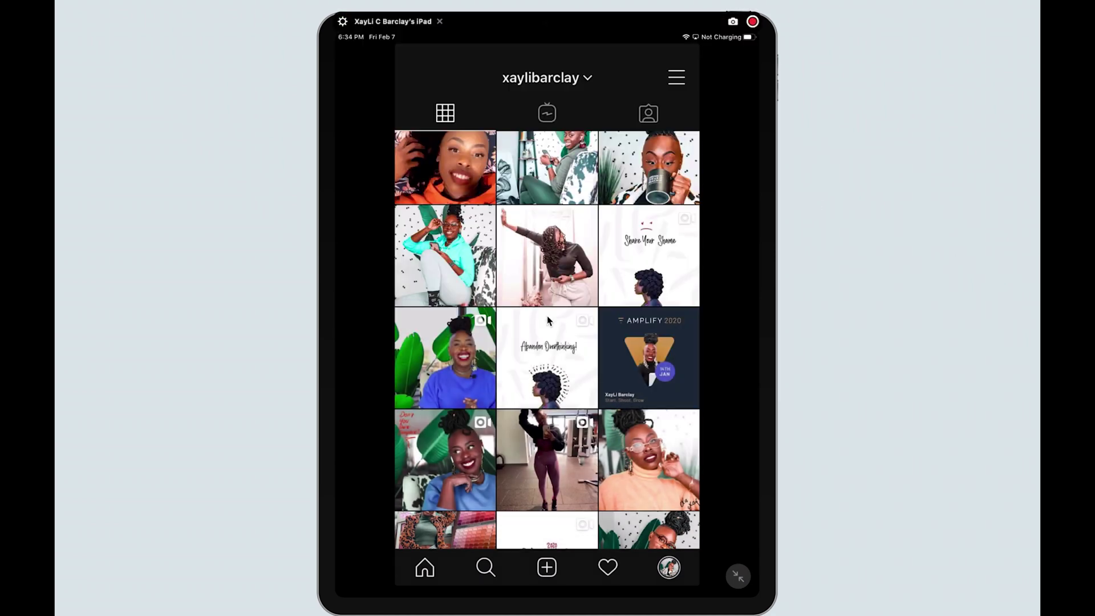